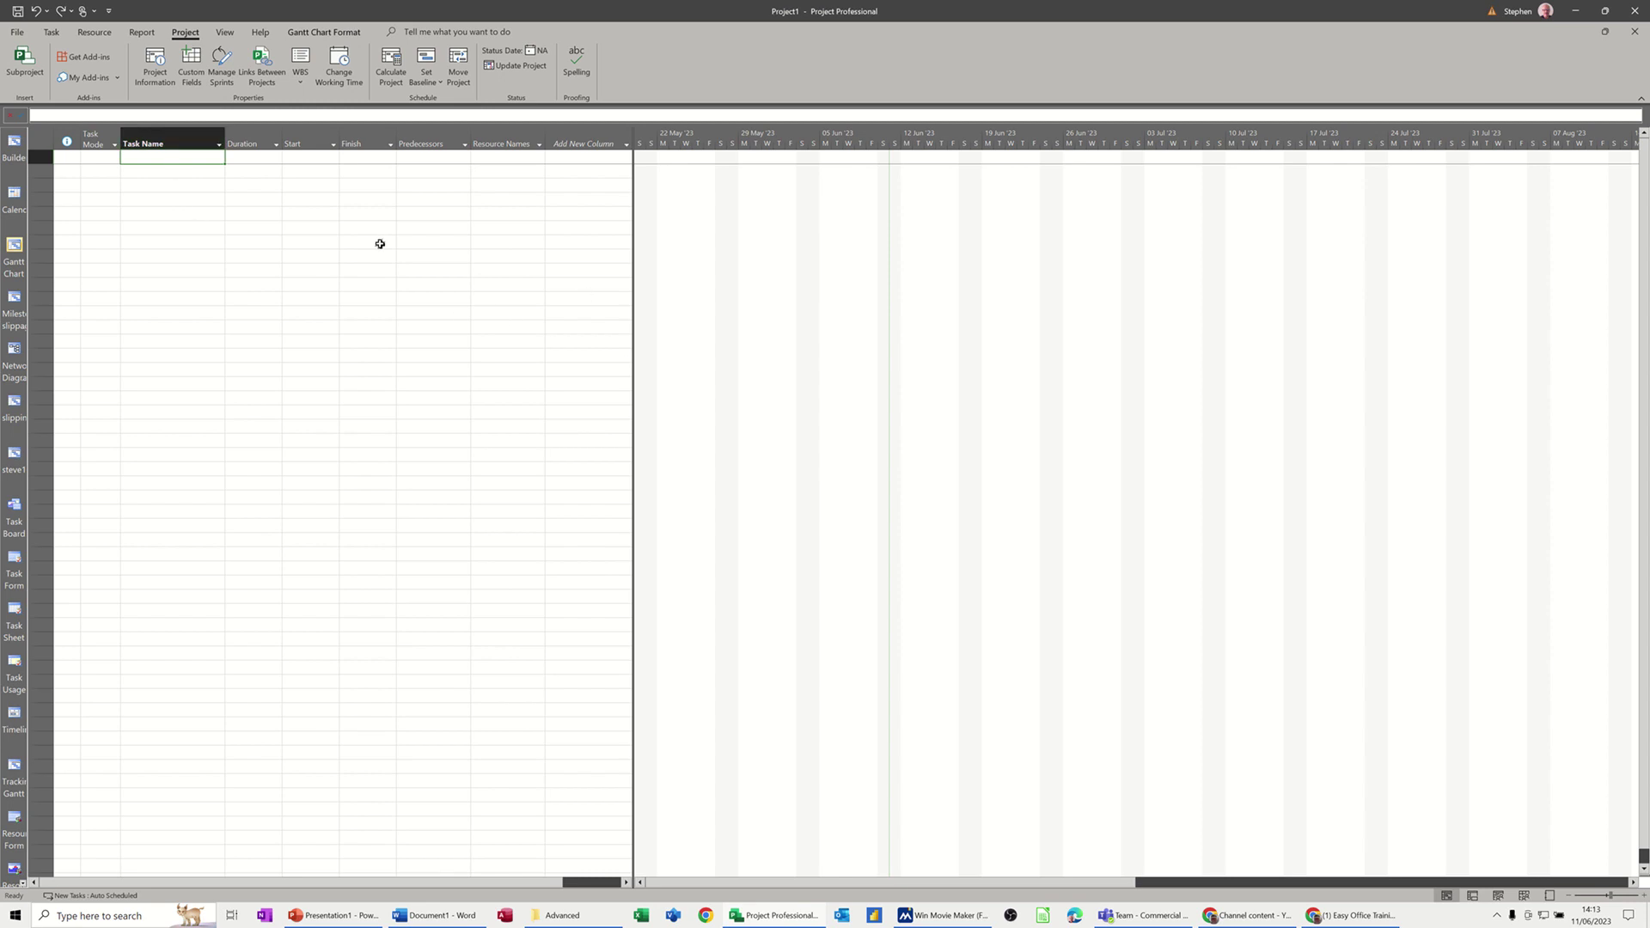
Enter the task names Develop Strategy, Task A and Task B
type("Develop Strategy")
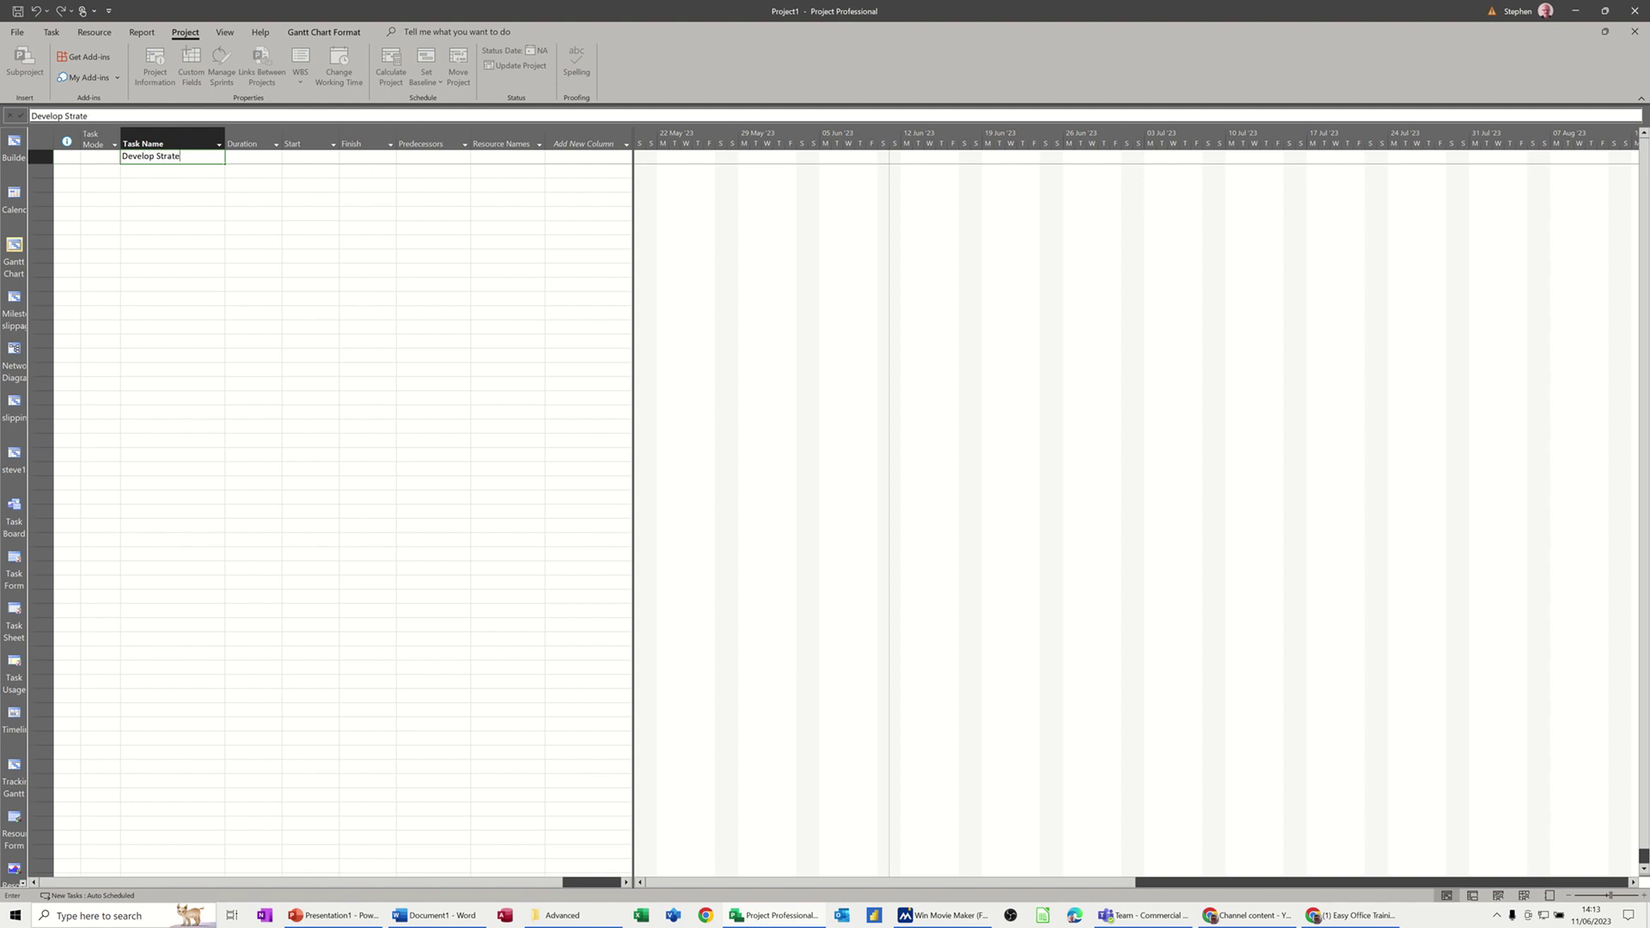
left_click(189, 171)
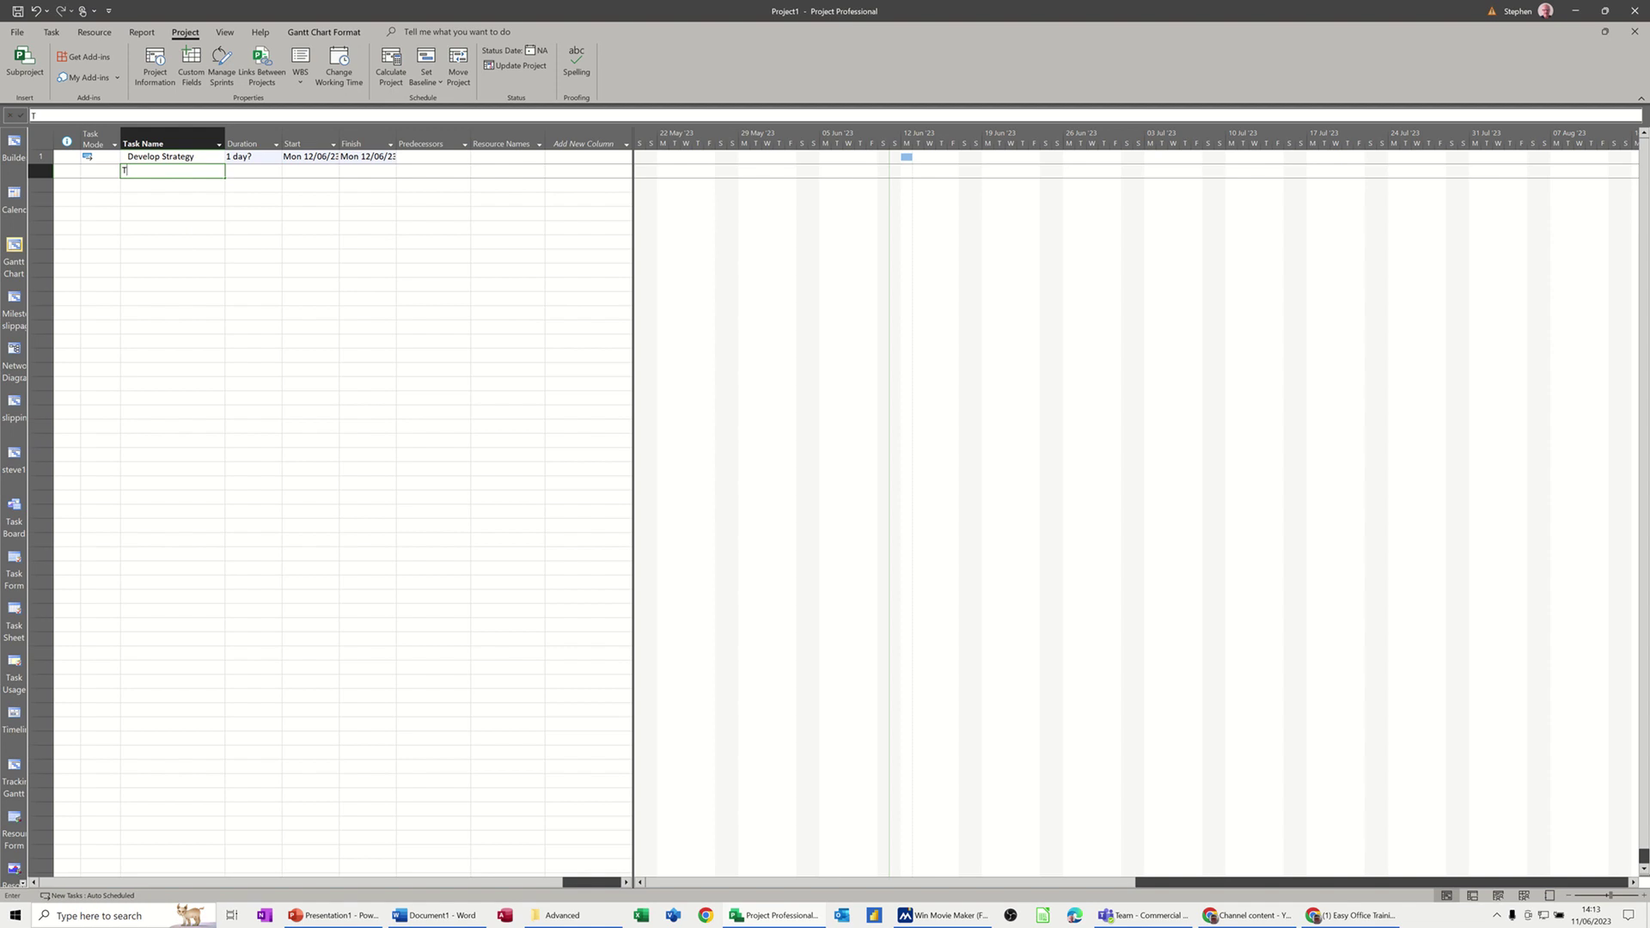
type("Task A")
key("Return")
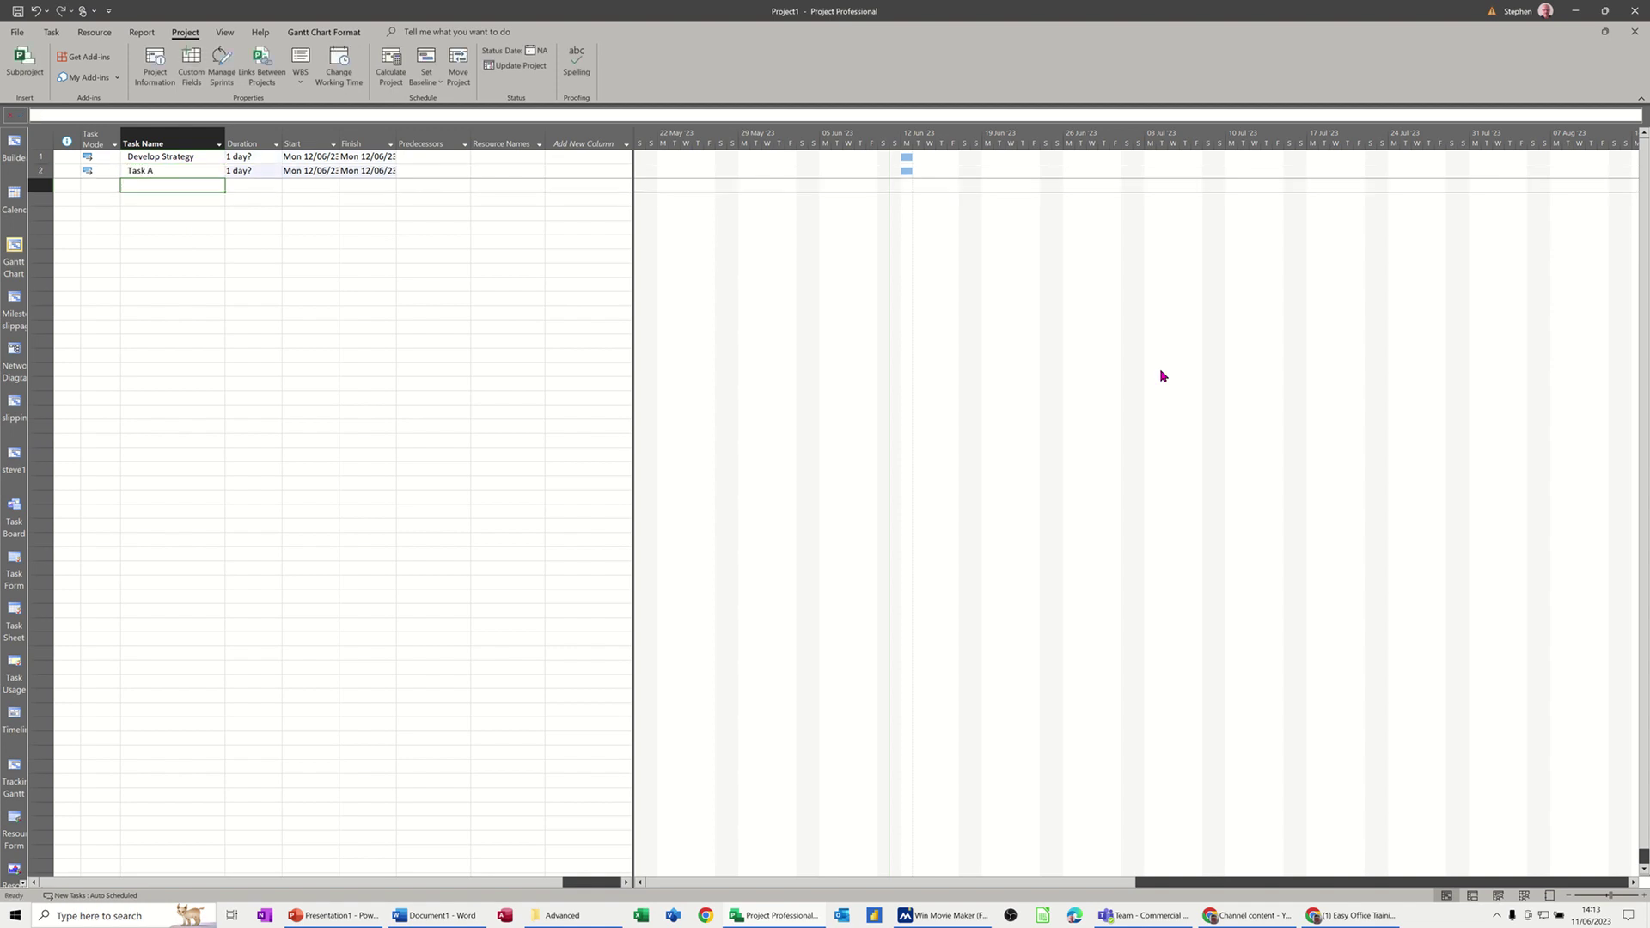
type("Task B")
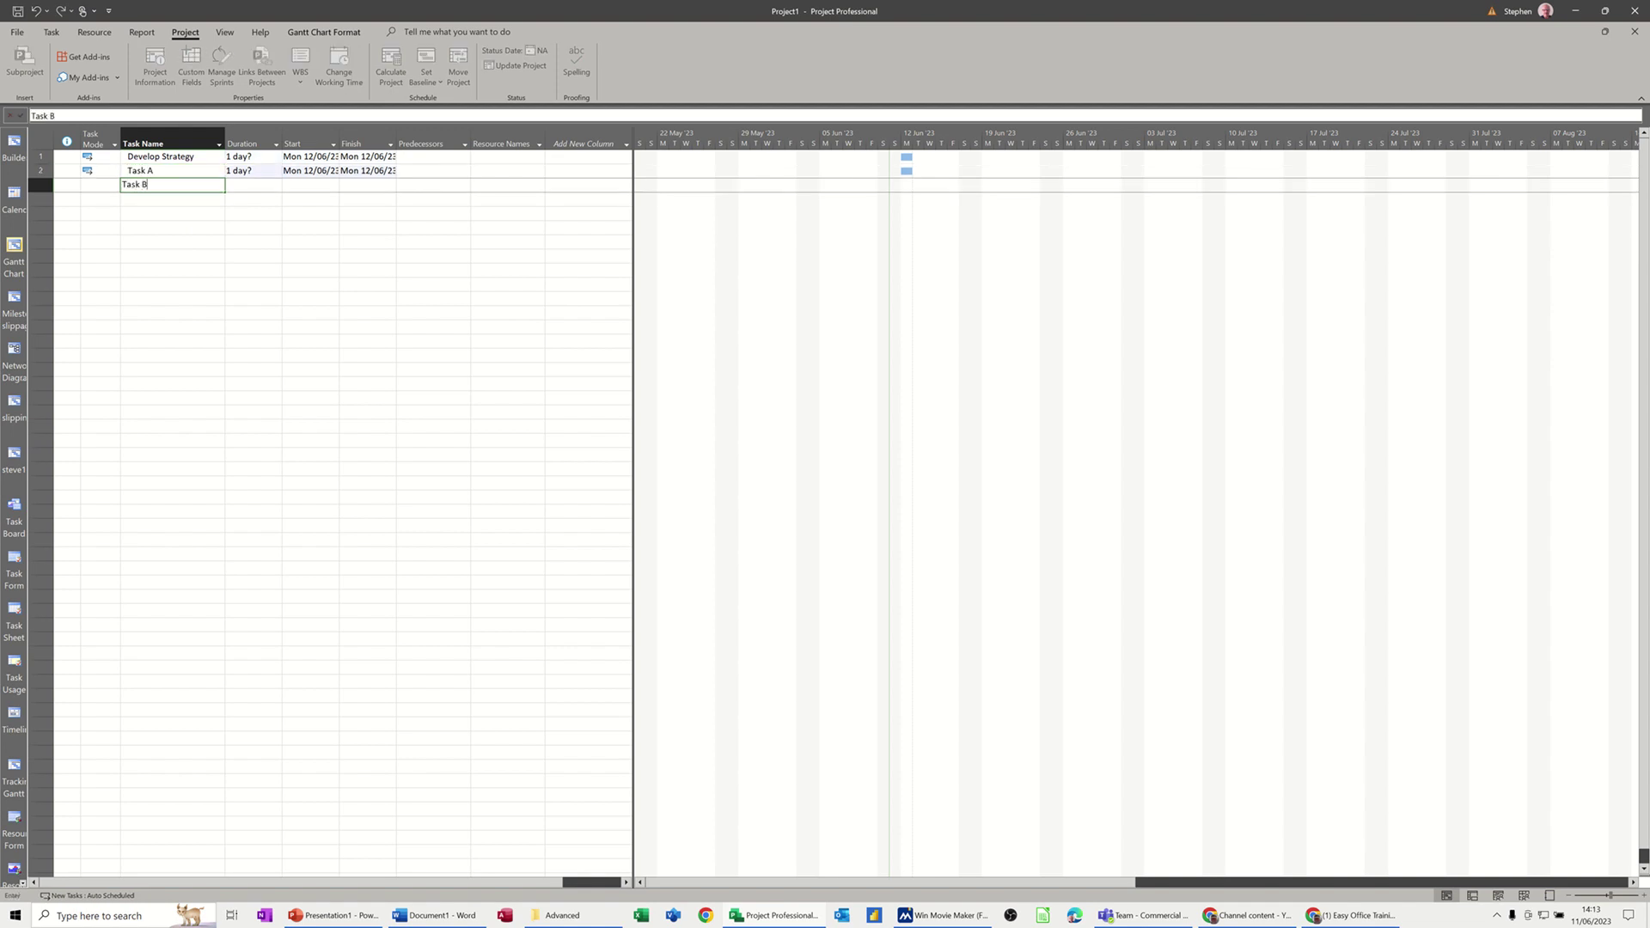
key("Return")
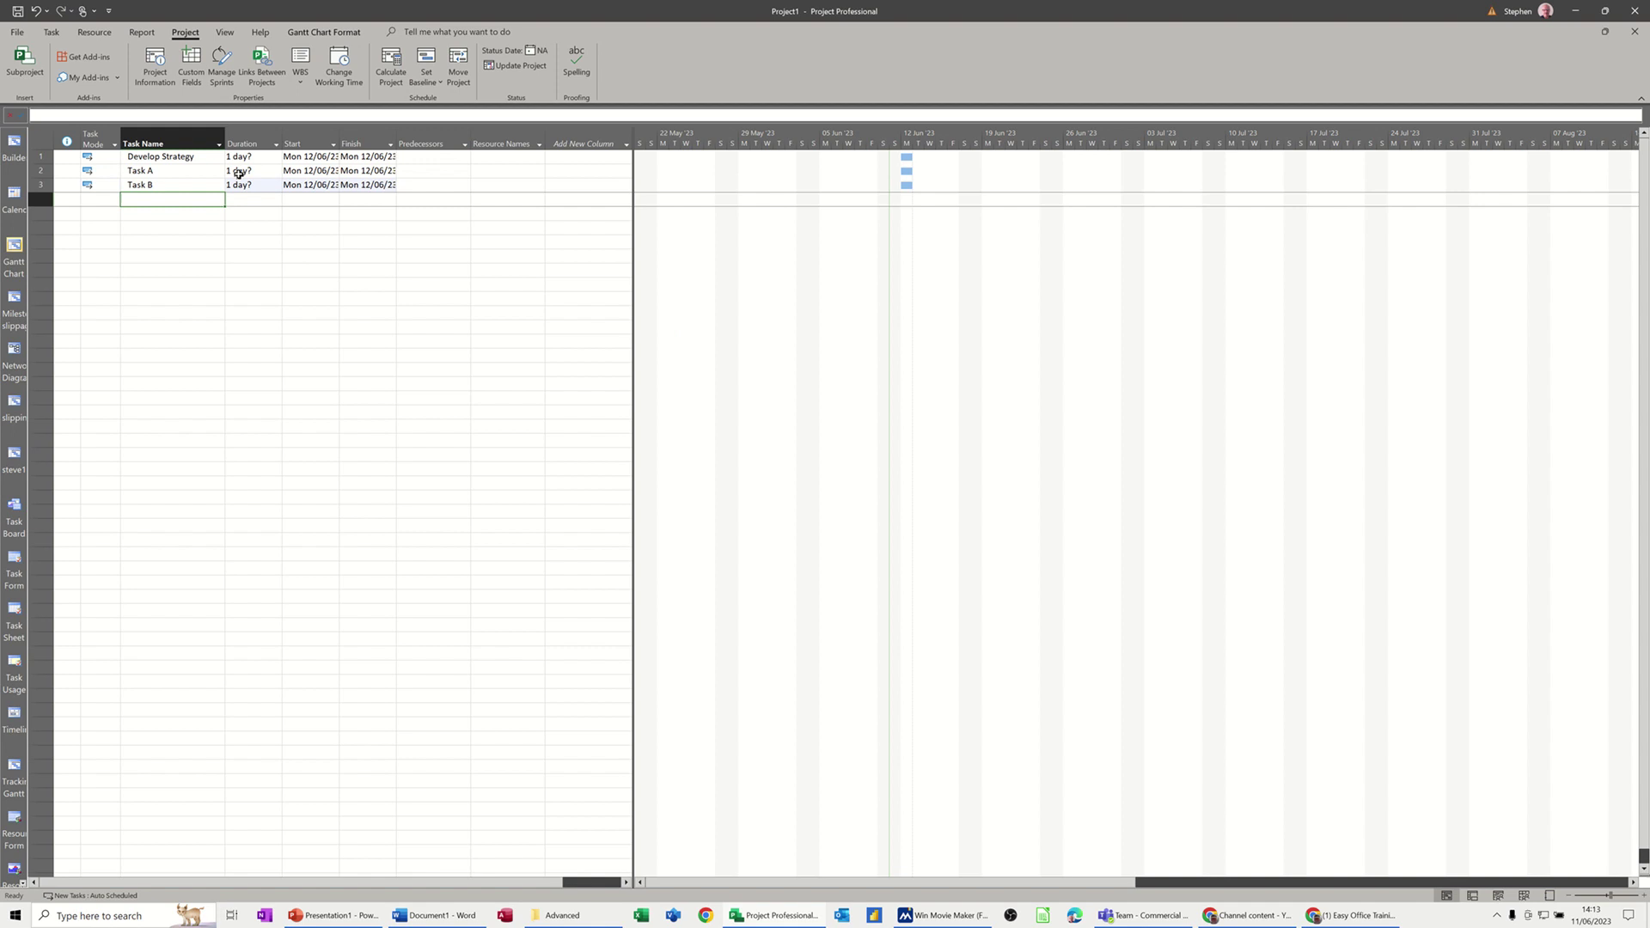
Give Task A and Task B durations of 2 days each
left_click(239, 171)
type("2")
key("Return")
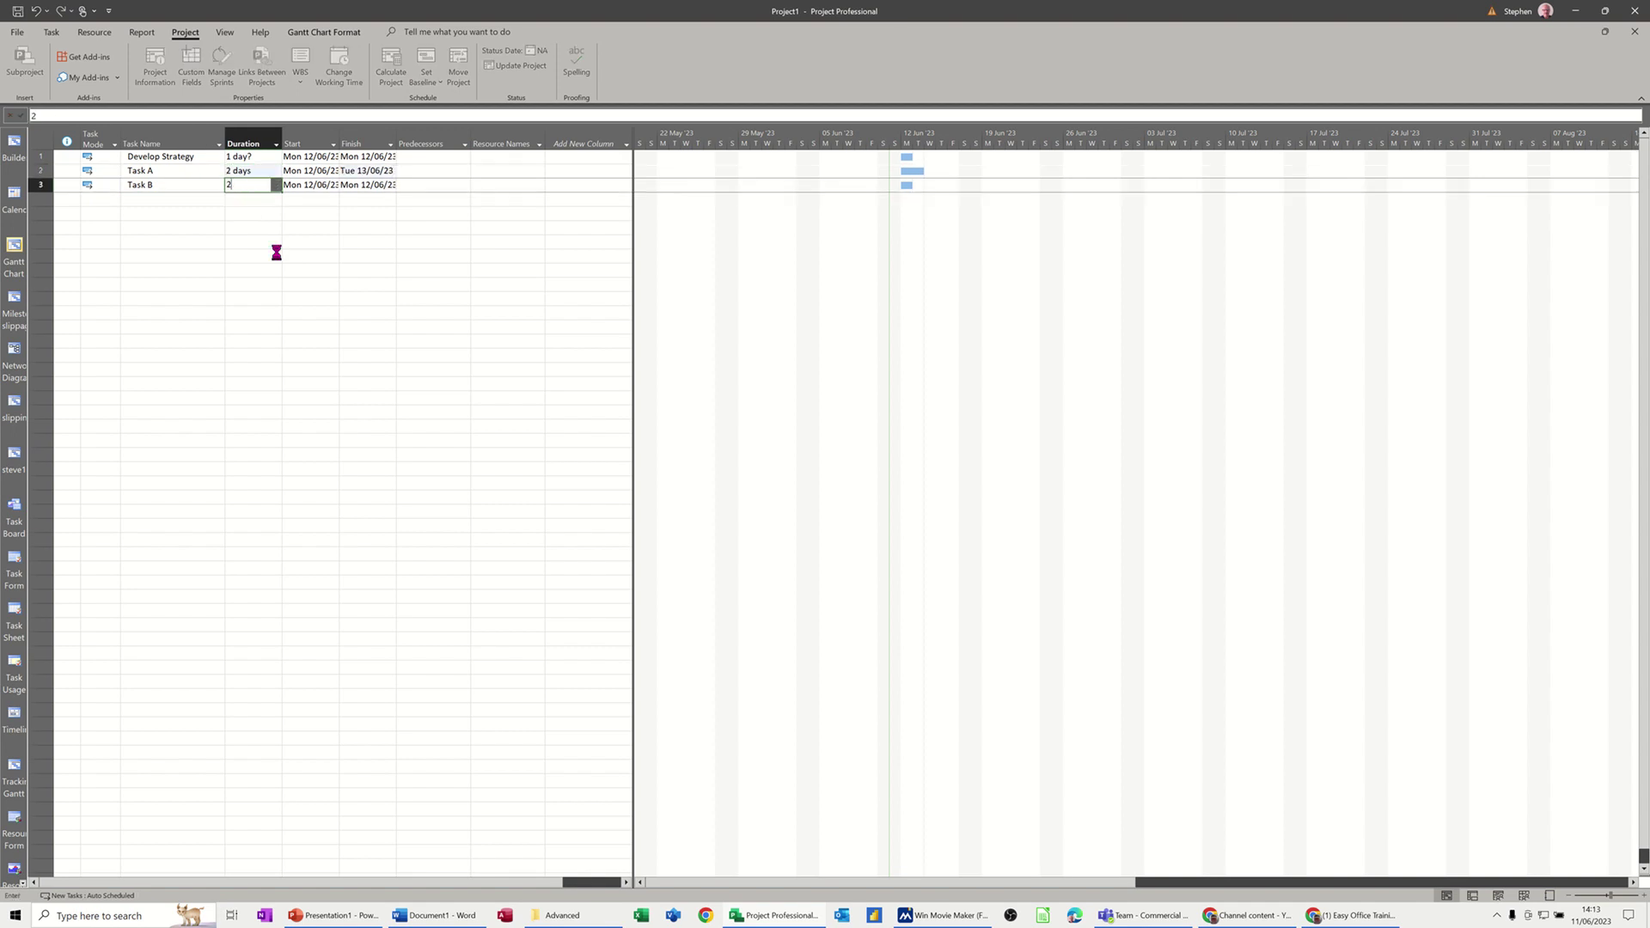
type("2")
key("Return")
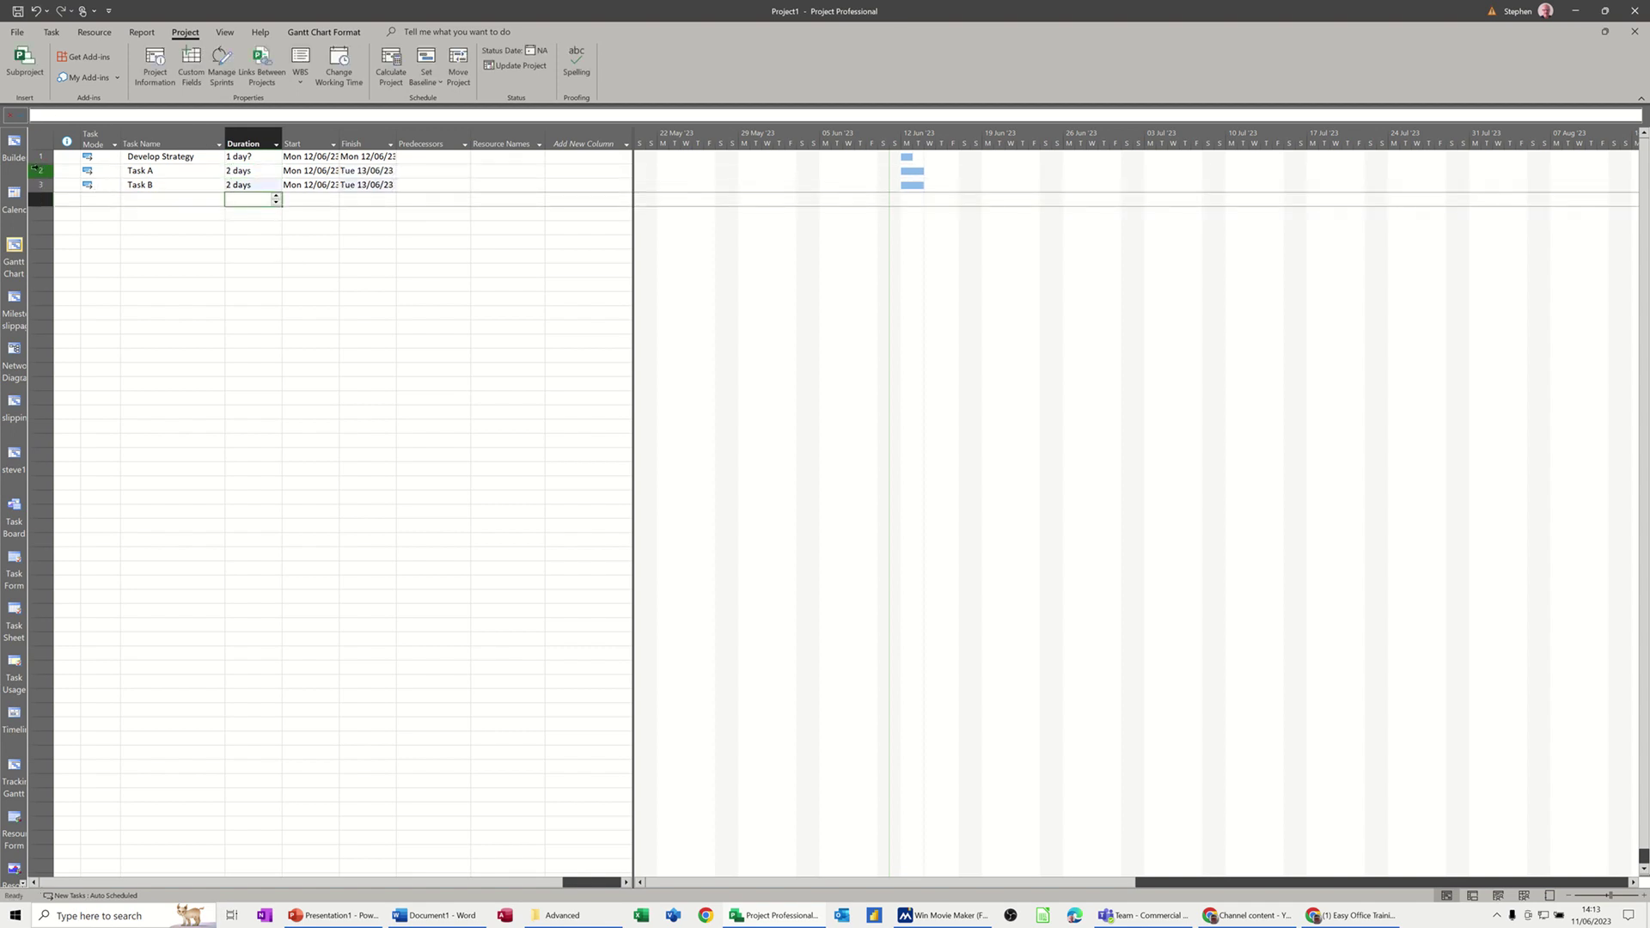
Indent Task A and Task B under Develop Strategy
left_click_drag(41, 170, 37, 186)
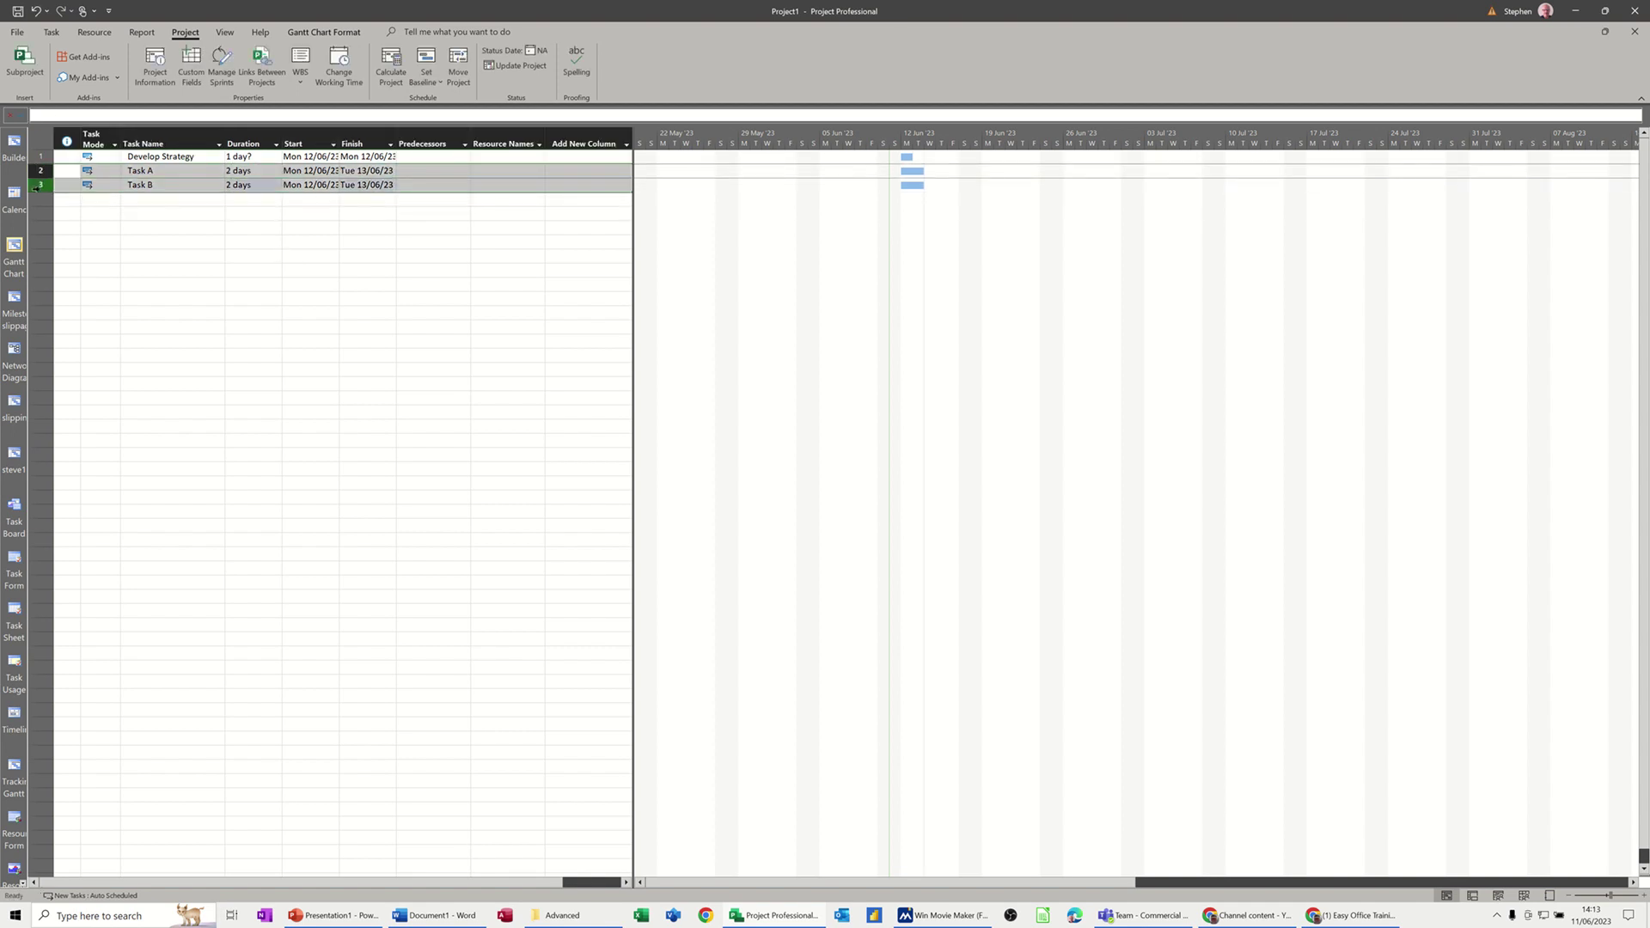
left_click(52, 32)
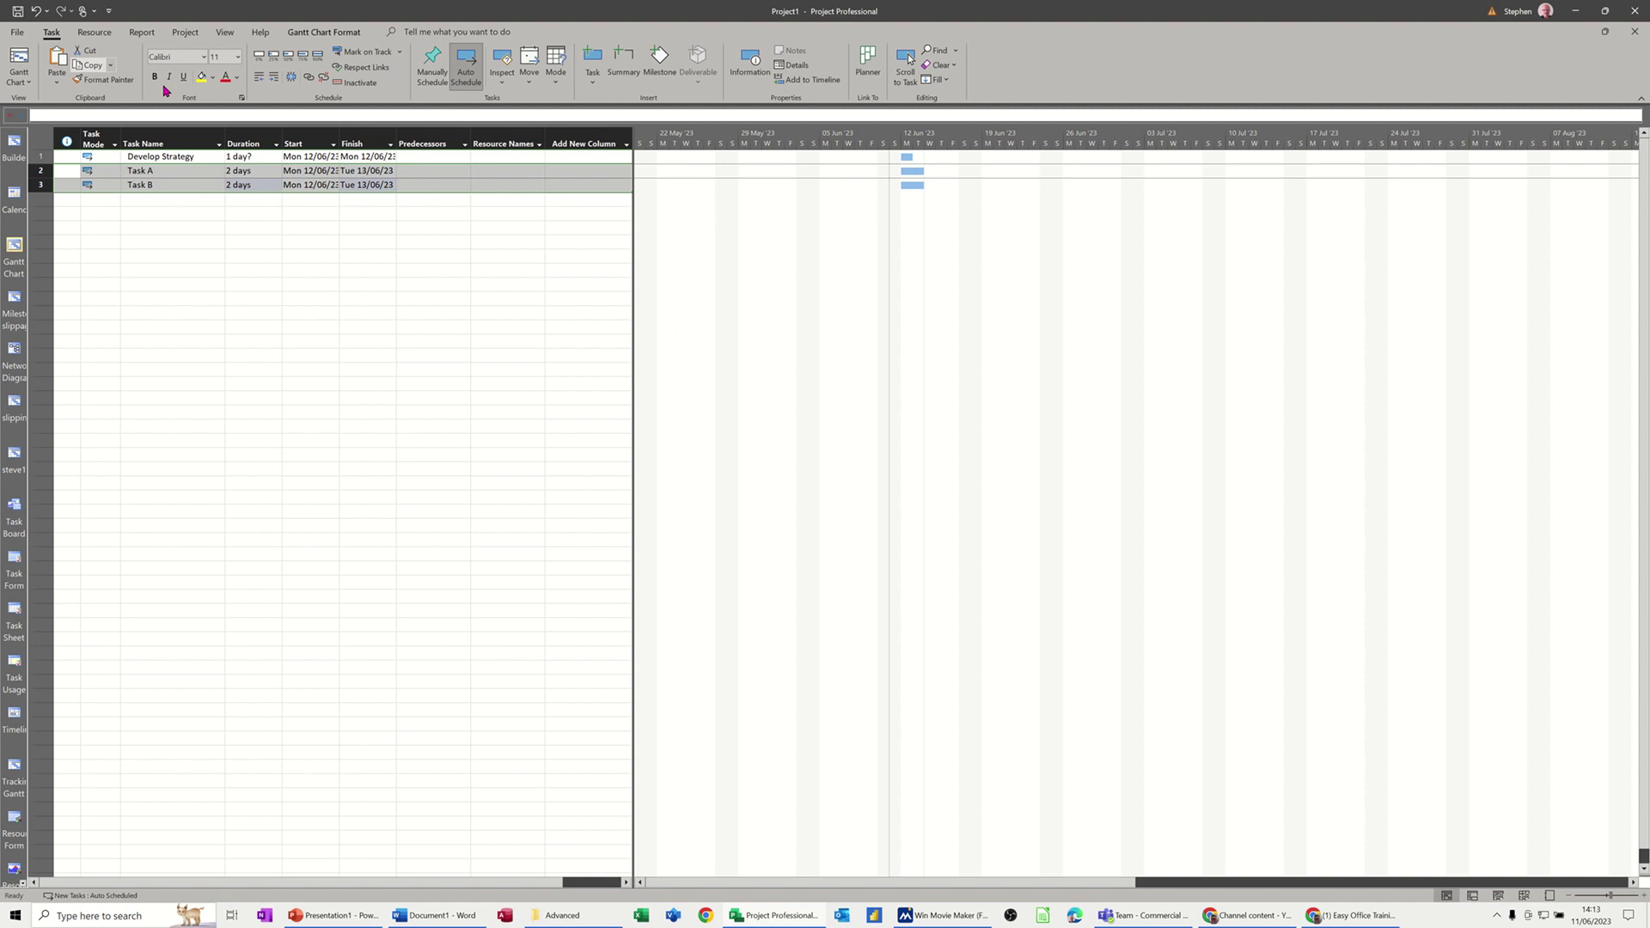
left_click(275, 83)
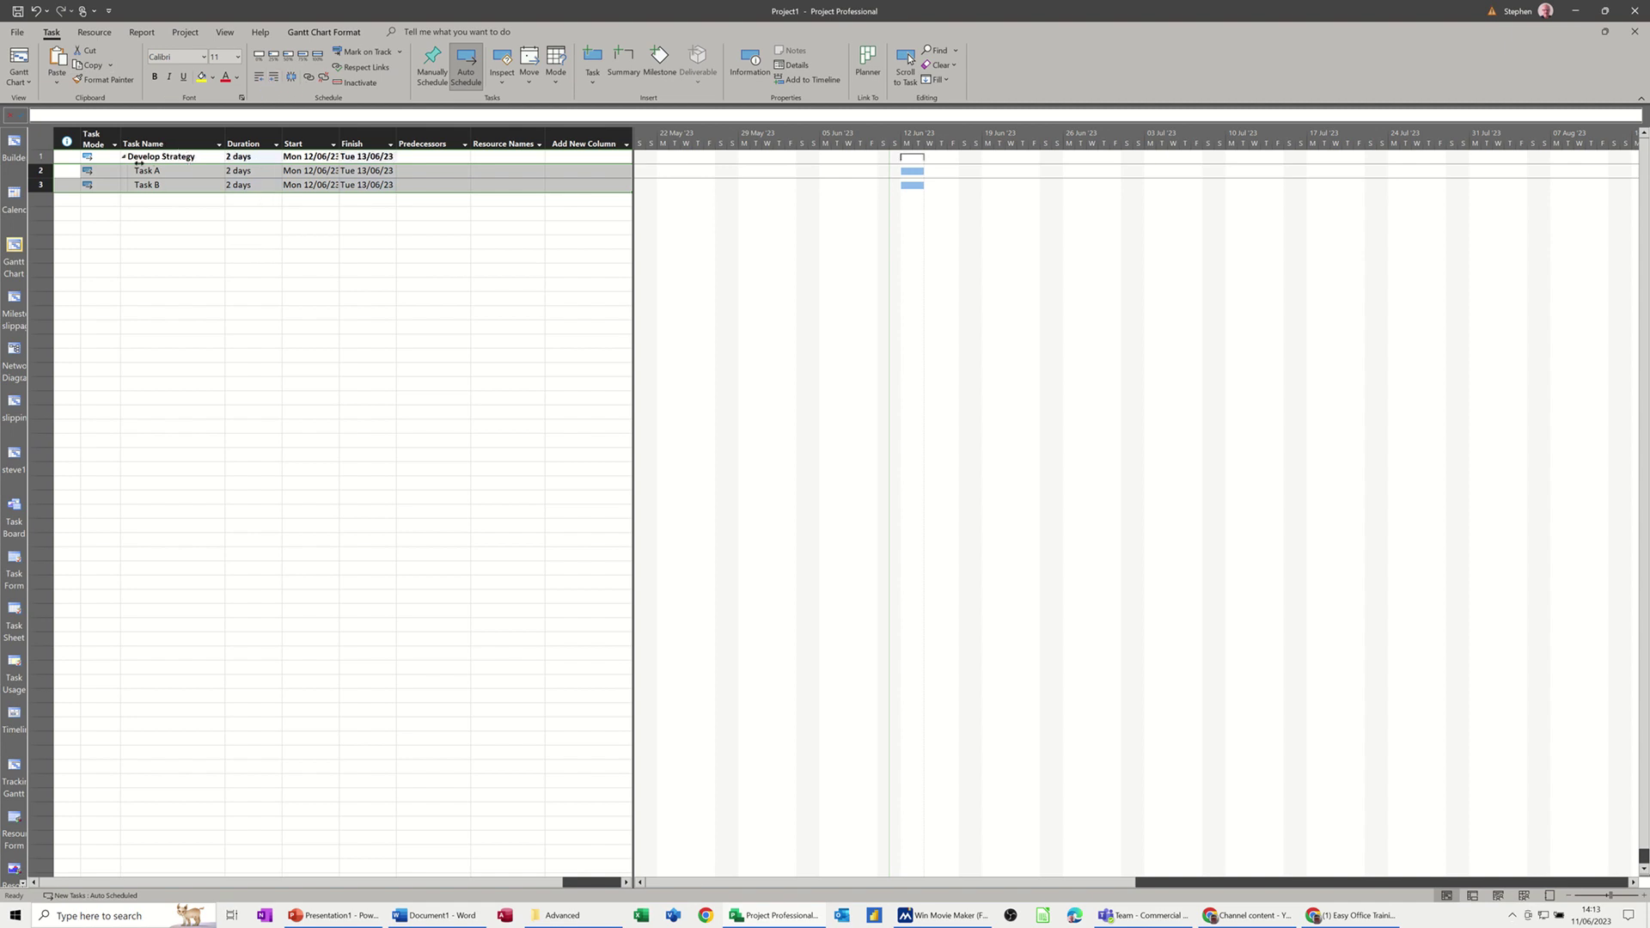
Change Task B's duration to 3 days and Task A's to 5 days
left_click(242, 183)
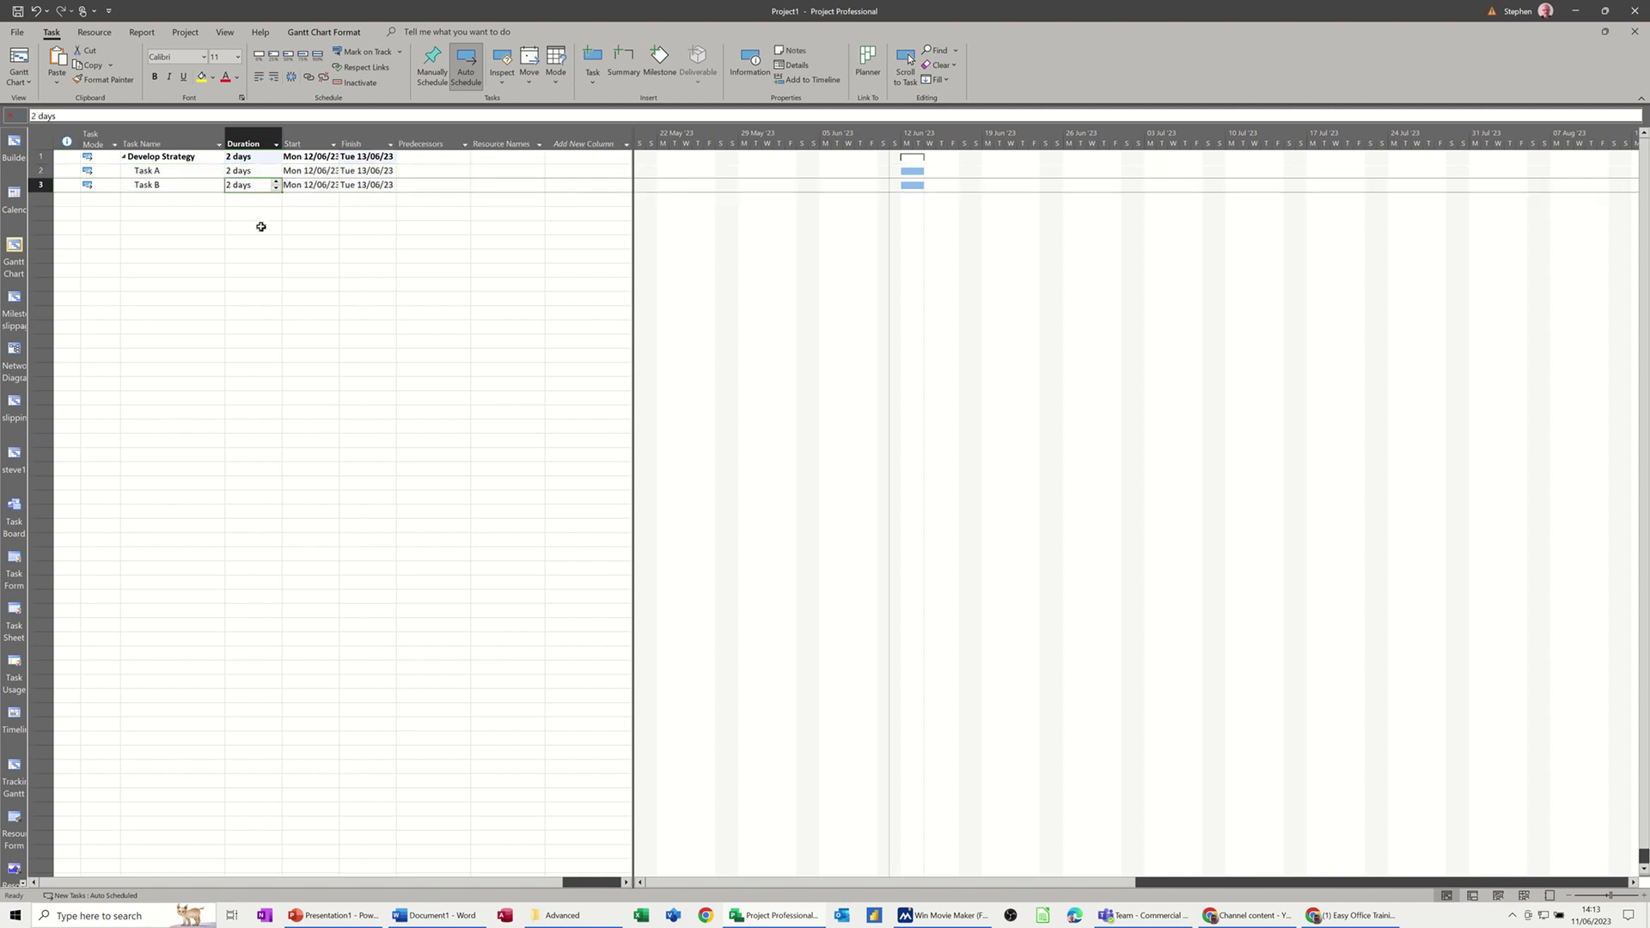
type("3")
left_click(246, 170)
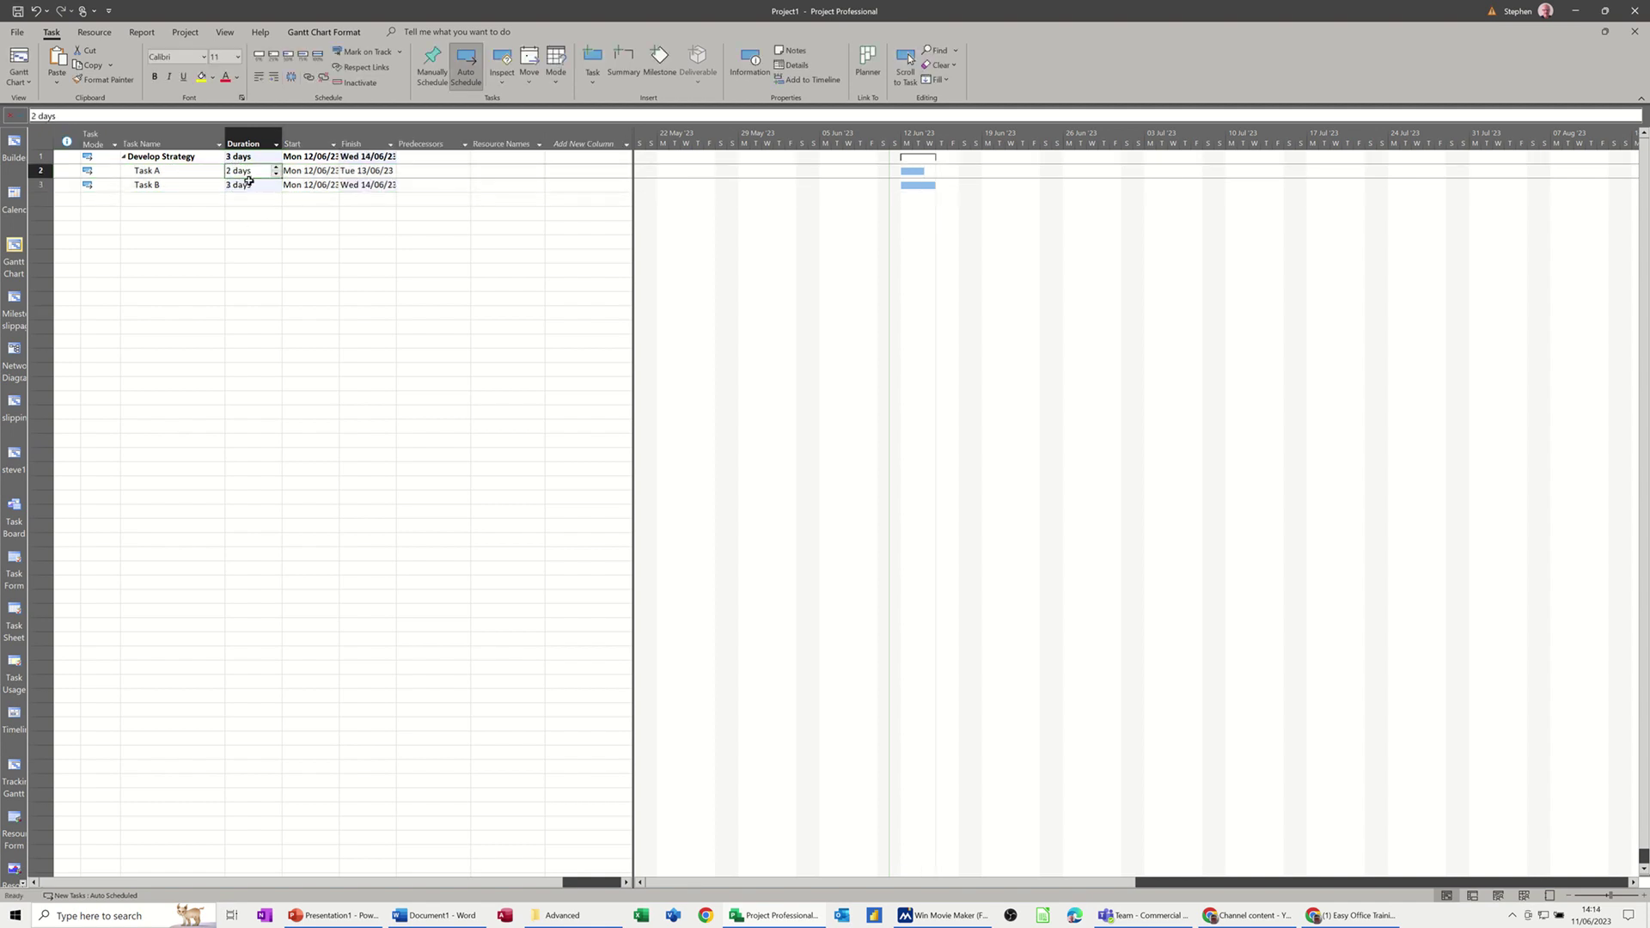
left_click(246, 228)
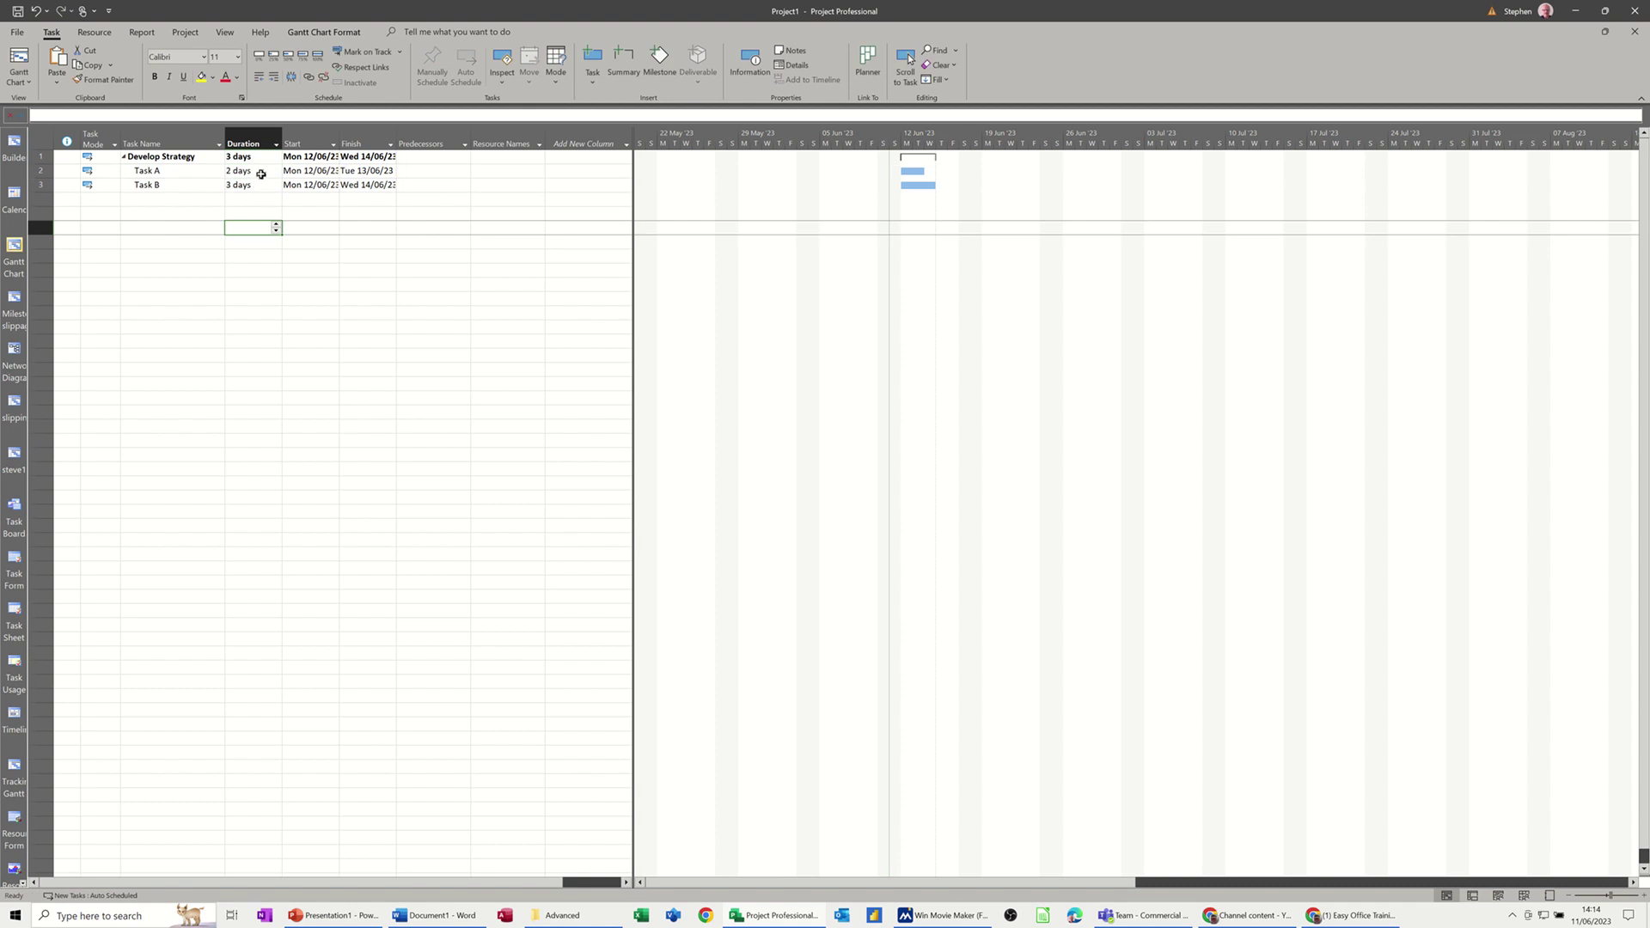
left_click(260, 171)
type("5")
left_click(254, 214)
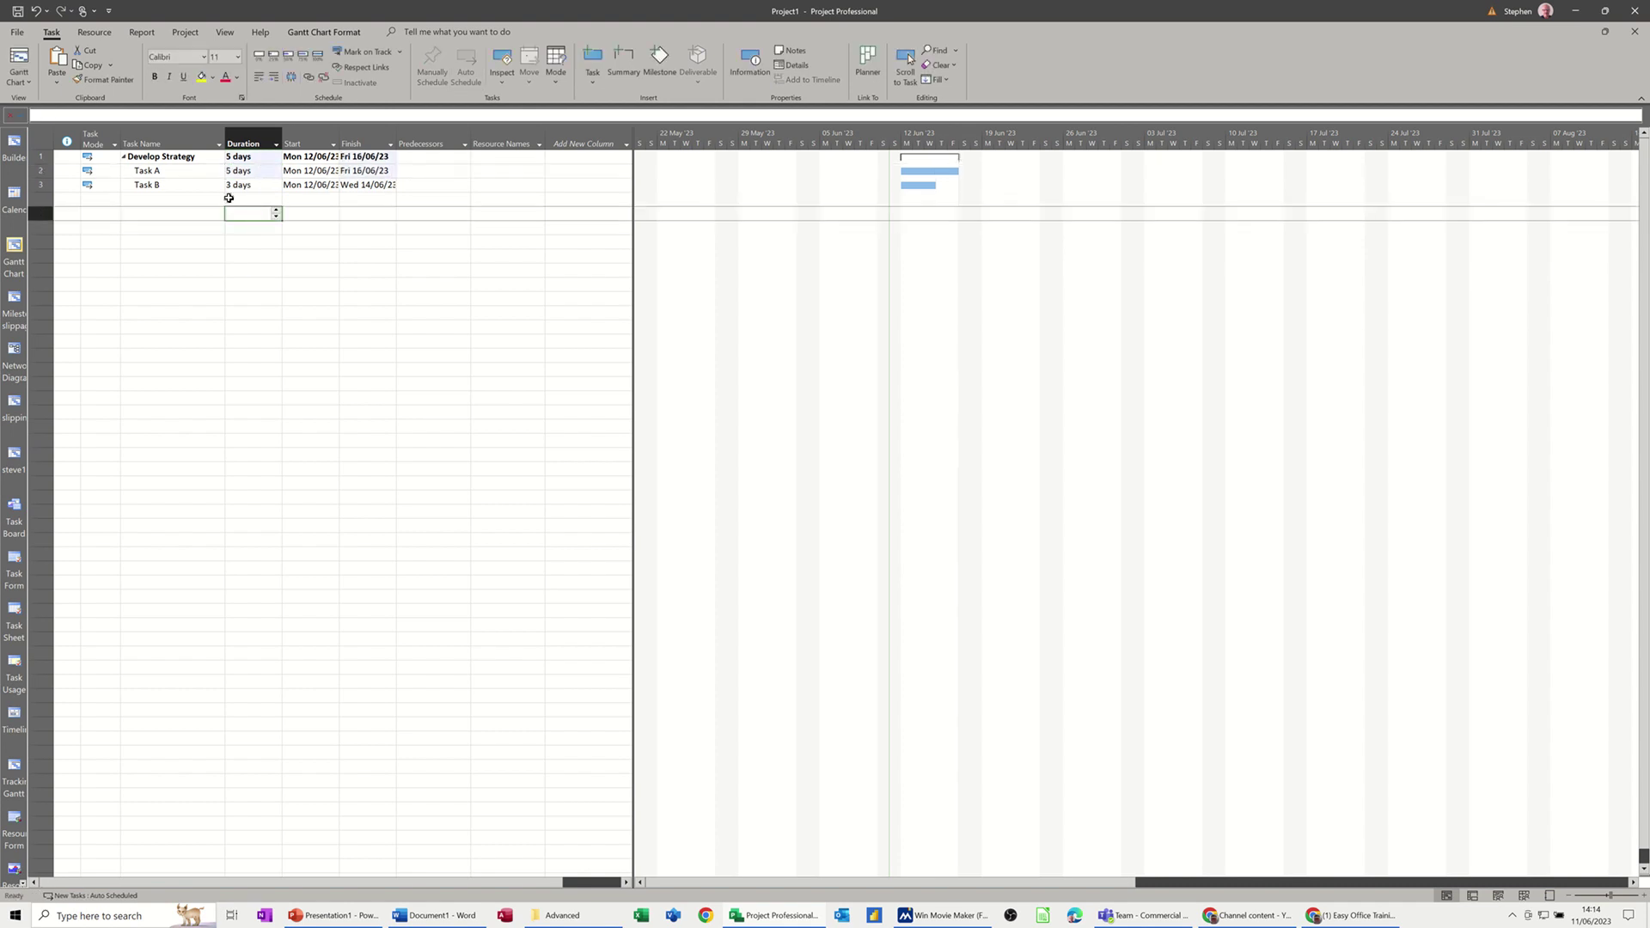
Make Task A (row 2) the predecessor of Task B
left_click(429, 185)
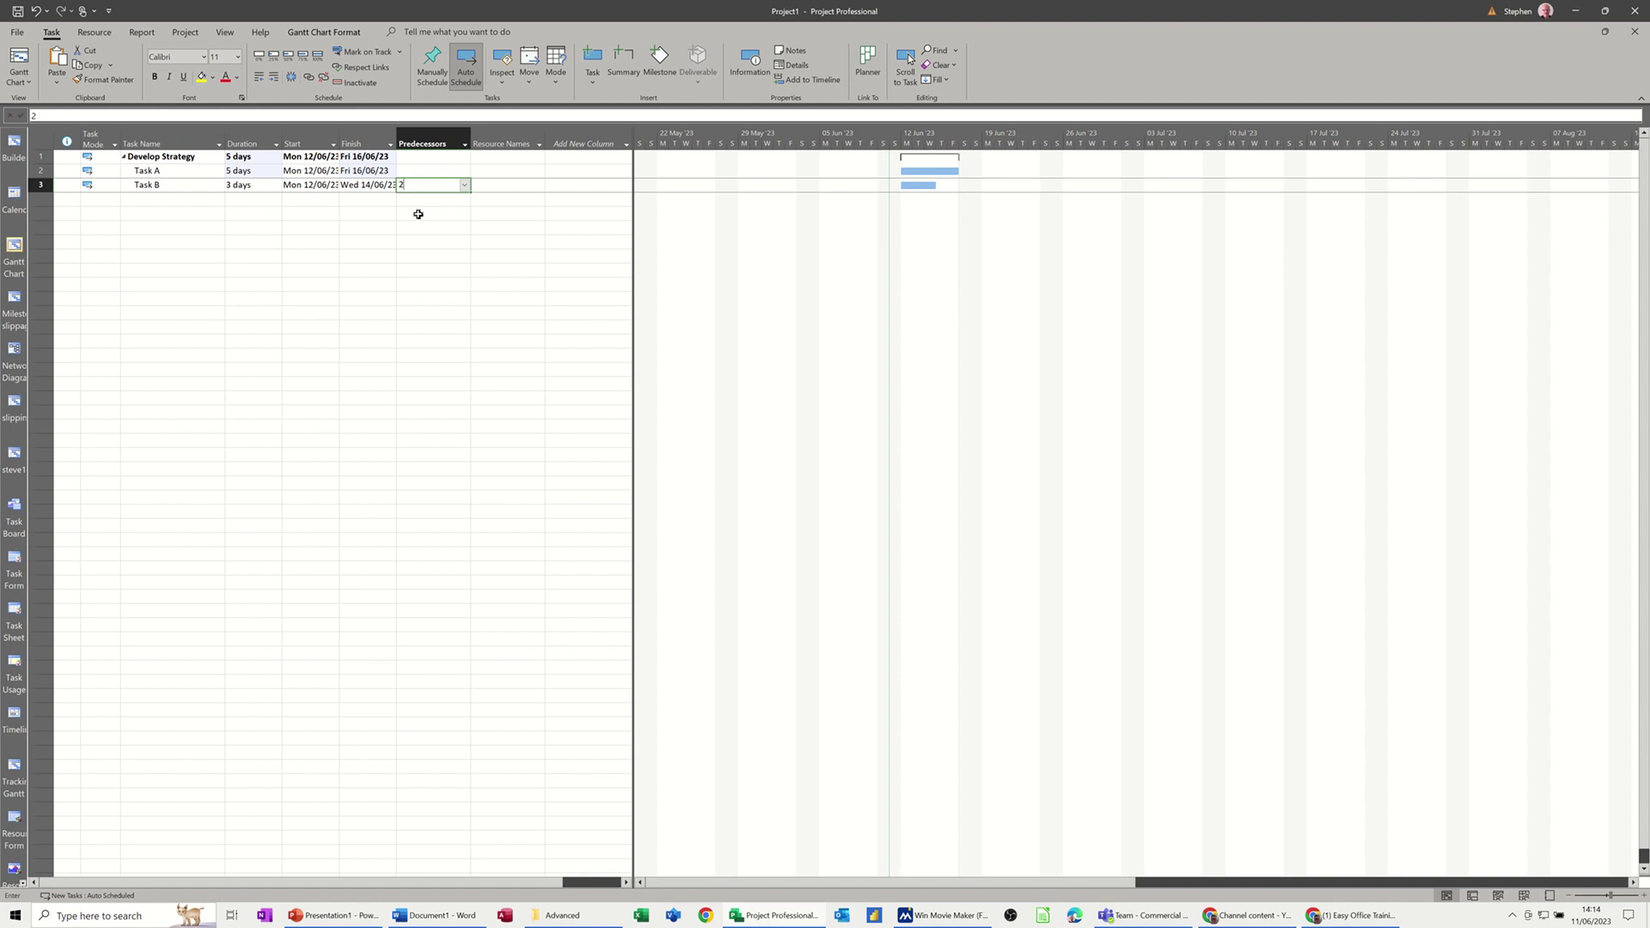
type("2")
left_click(258, 200)
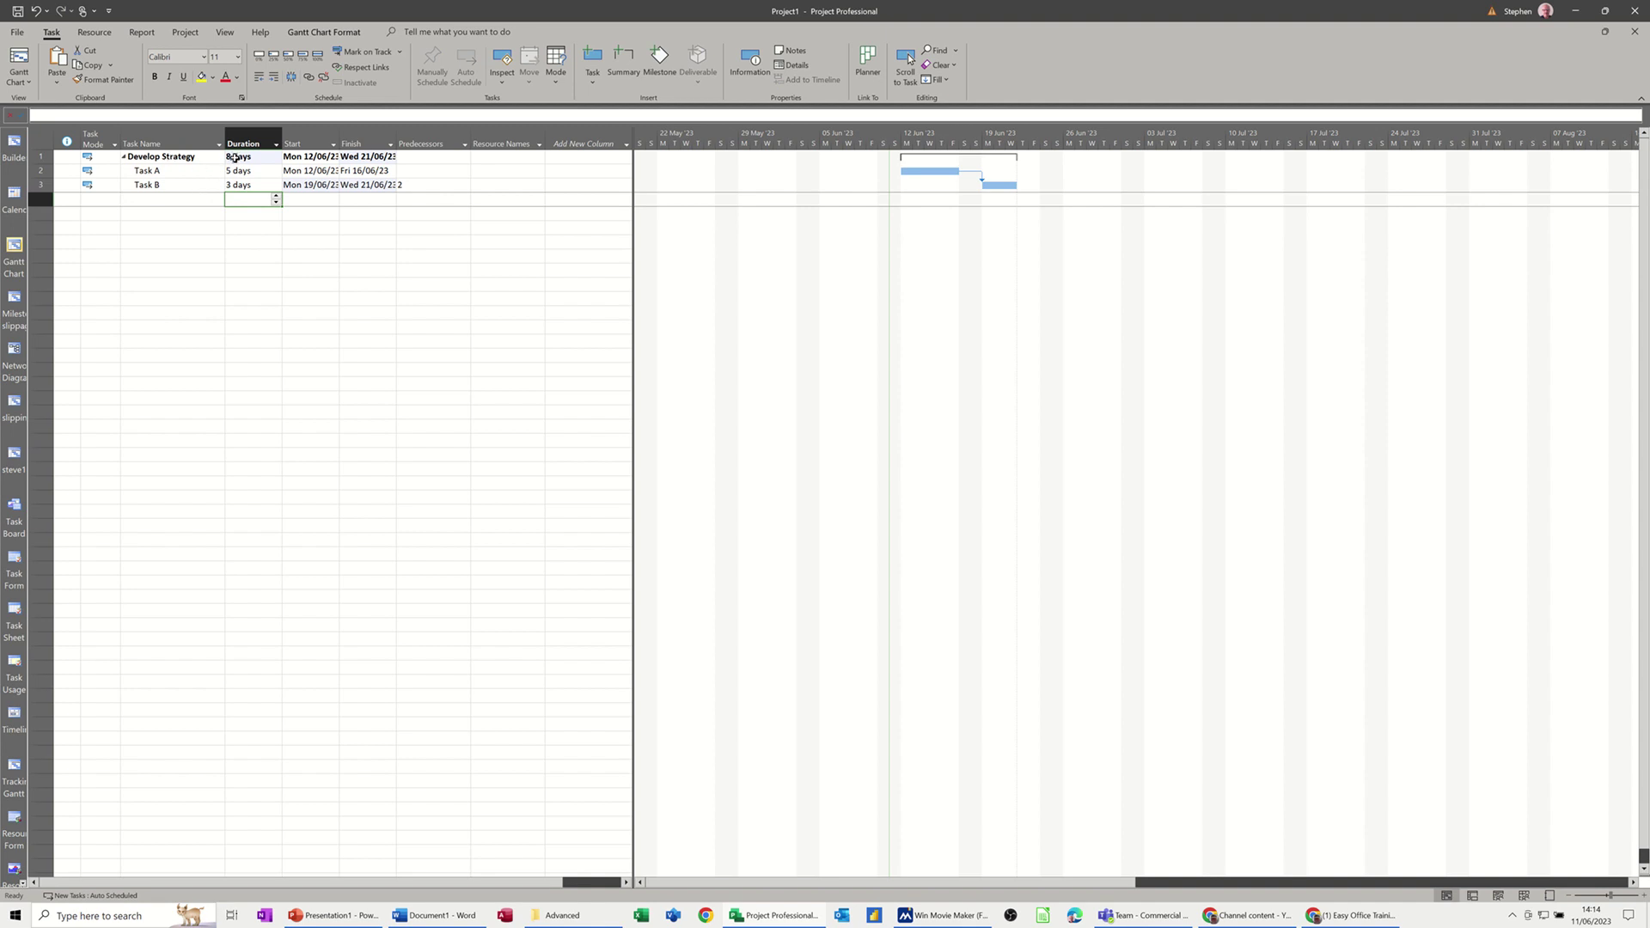
Override the Develop Strategy summary duration to 3 days
left_click(241, 156)
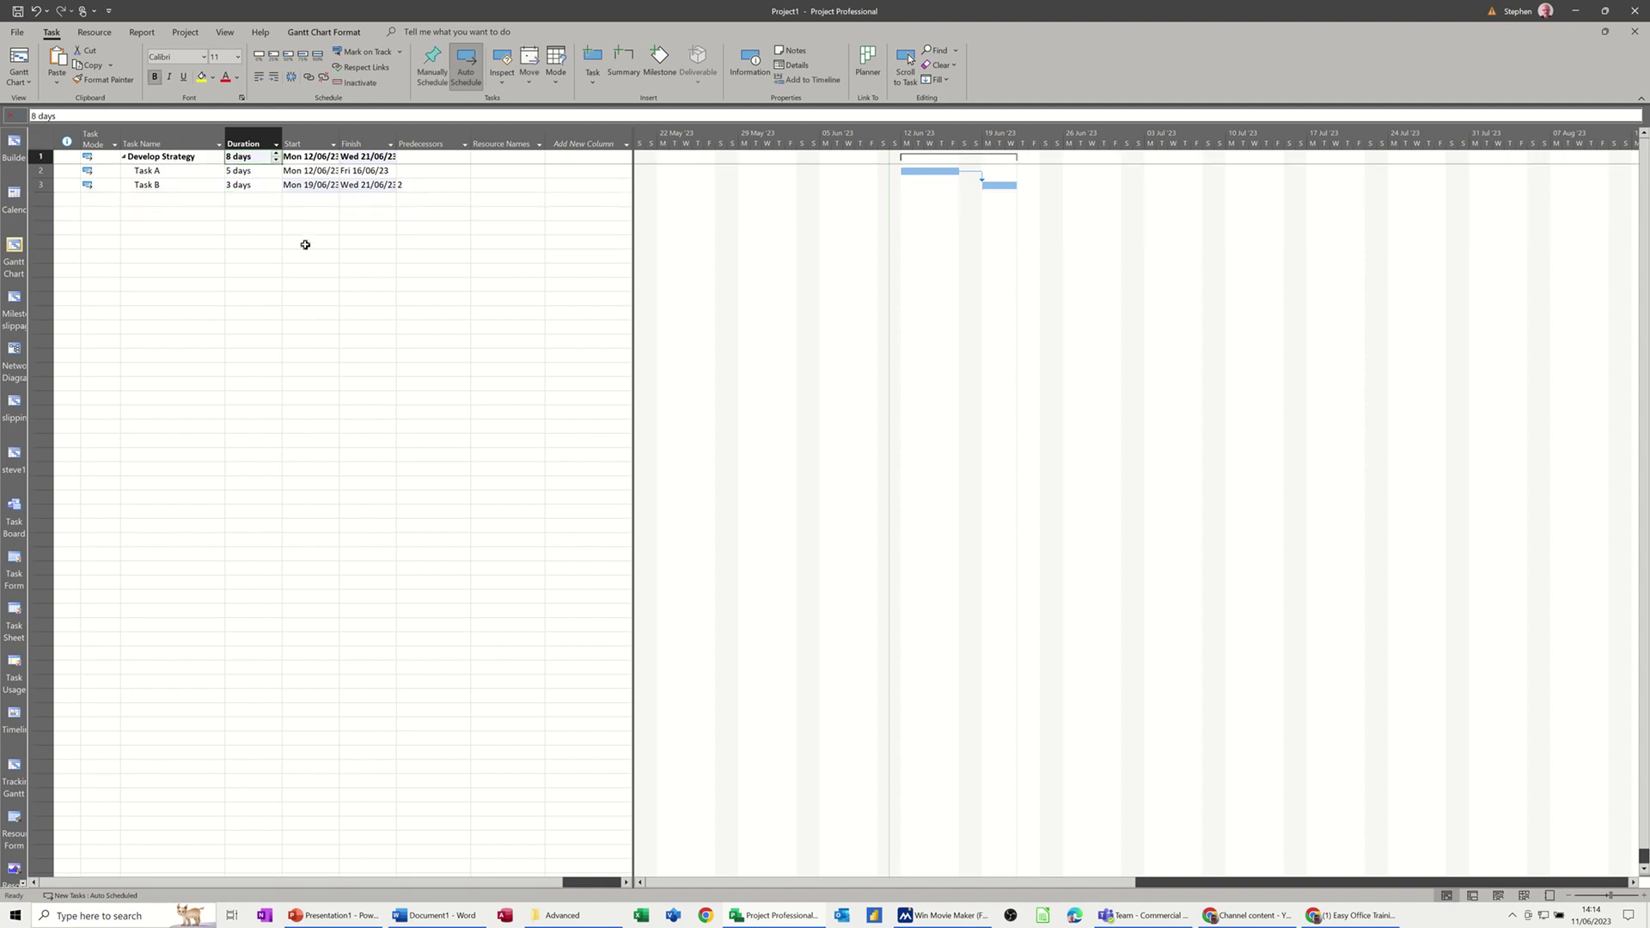
type("3")
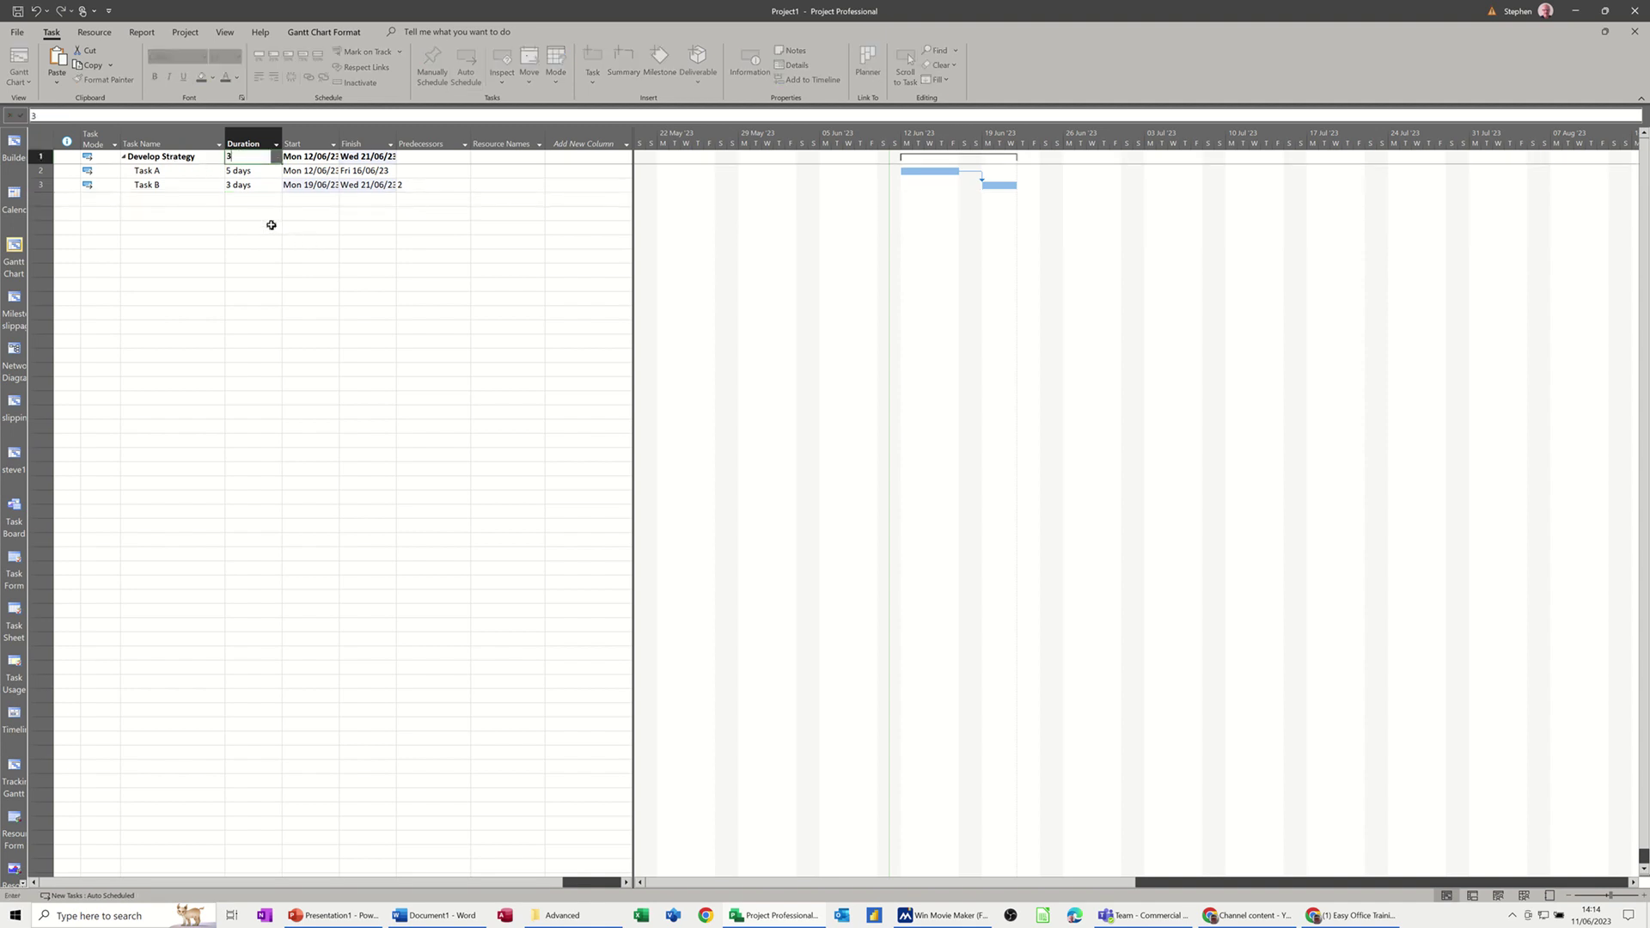
left_click(197, 196)
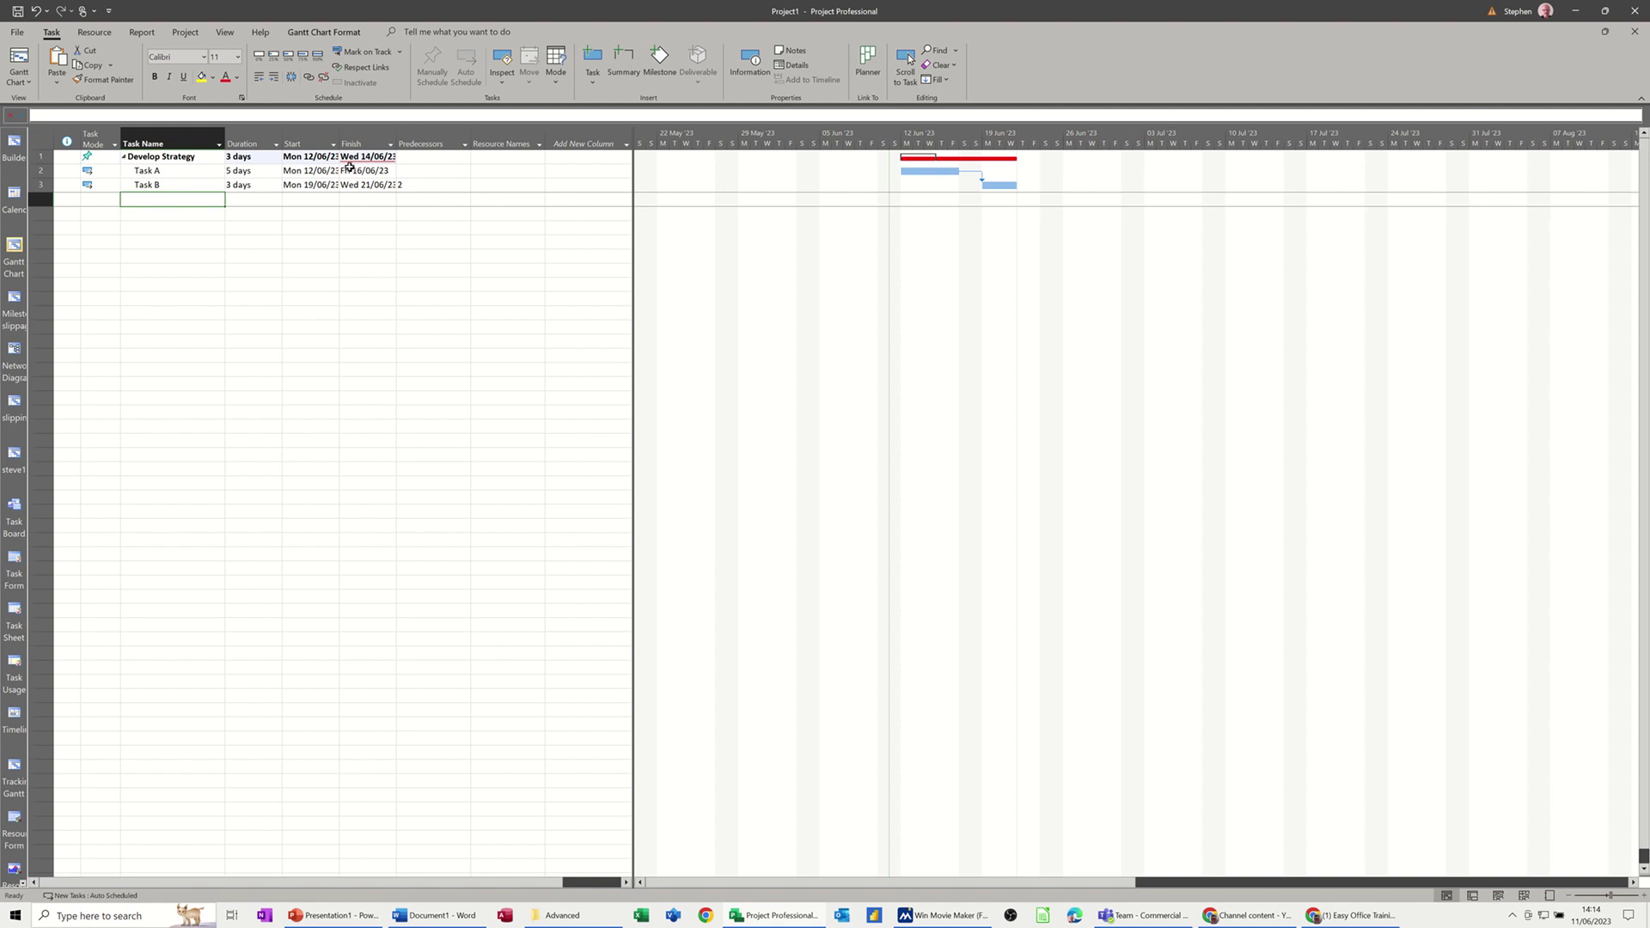
Change Develop Strategy's task mode to Auto Scheduled, restoring its 8-day span
left_click(97, 157)
left_click(97, 156)
left_click(113, 156)
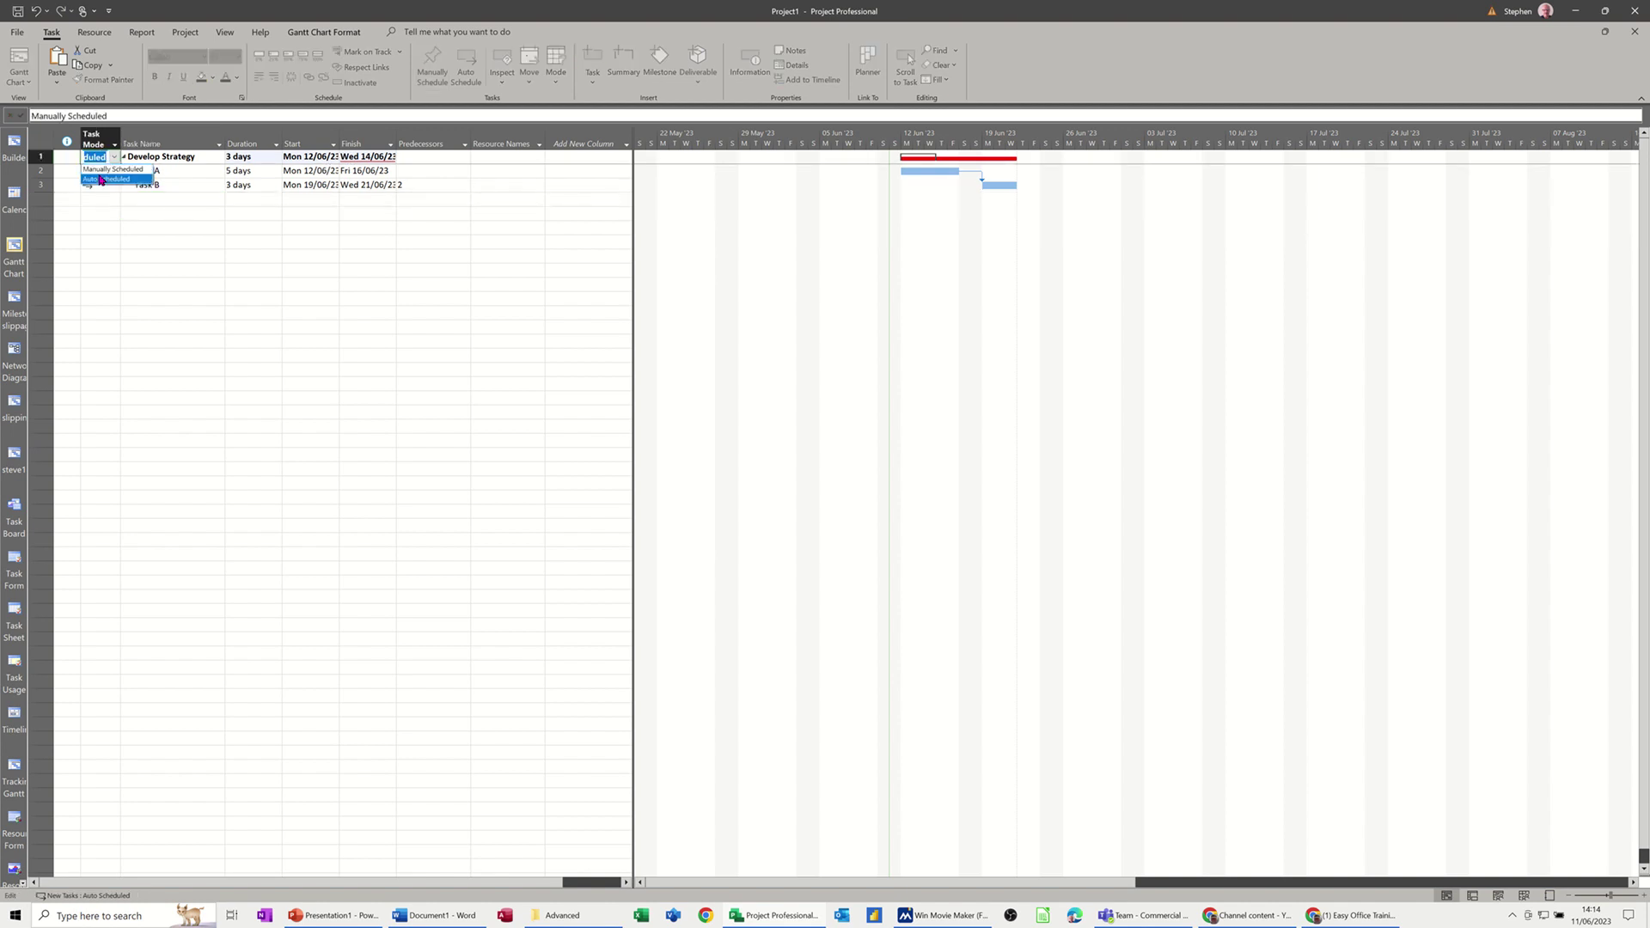
left_click(101, 179)
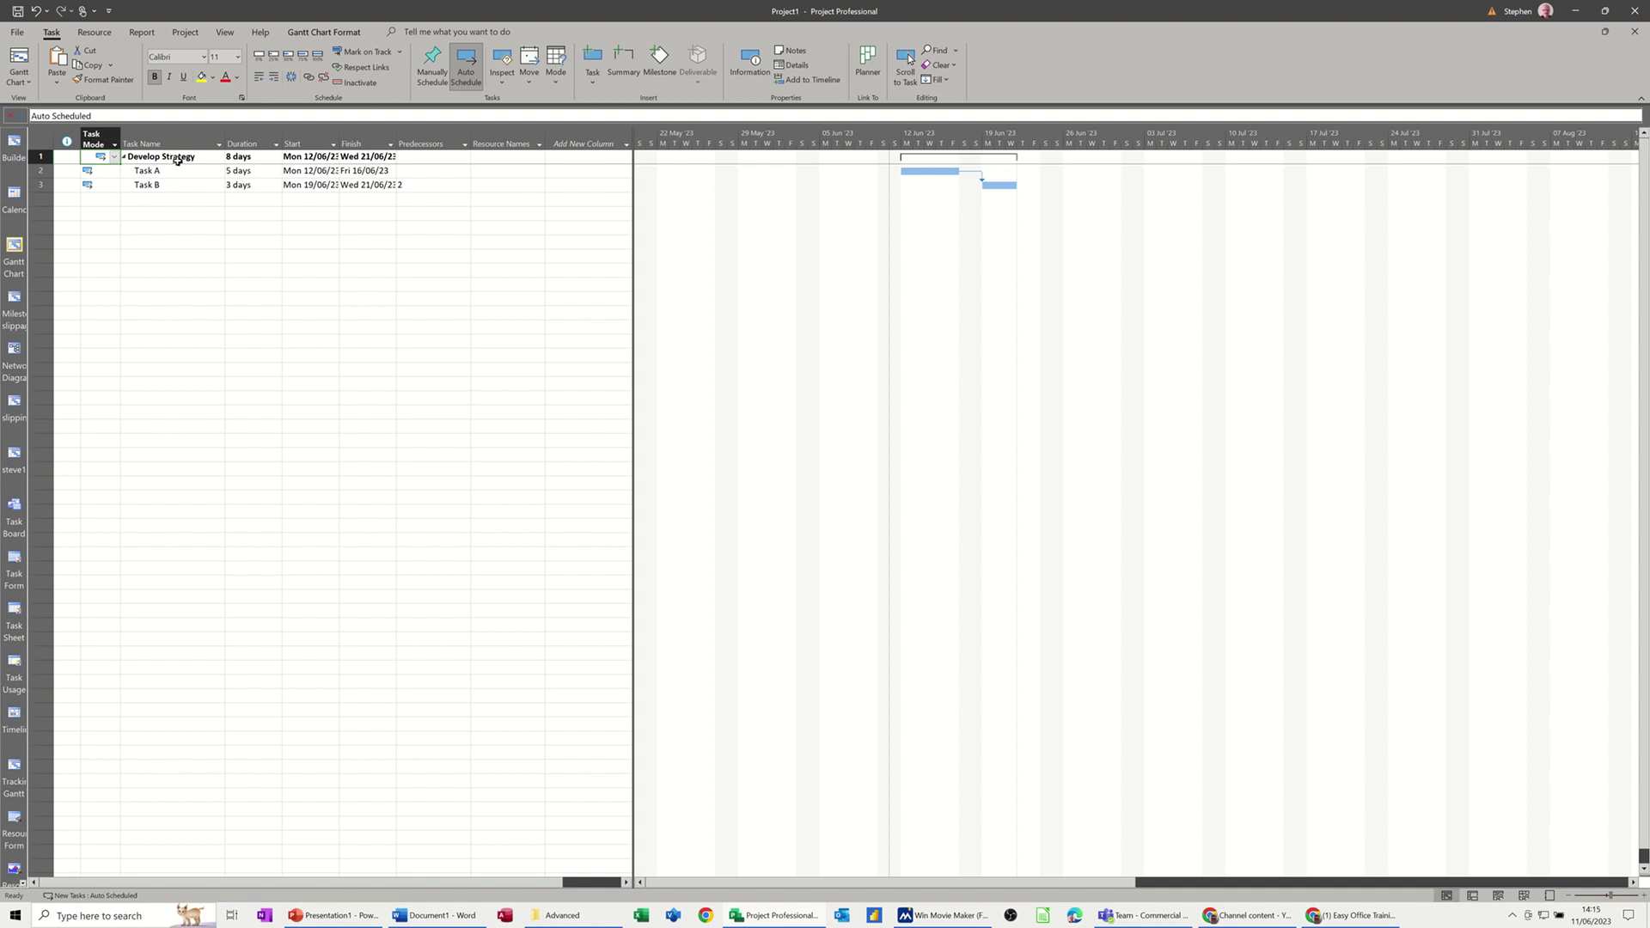
left_click(238, 159)
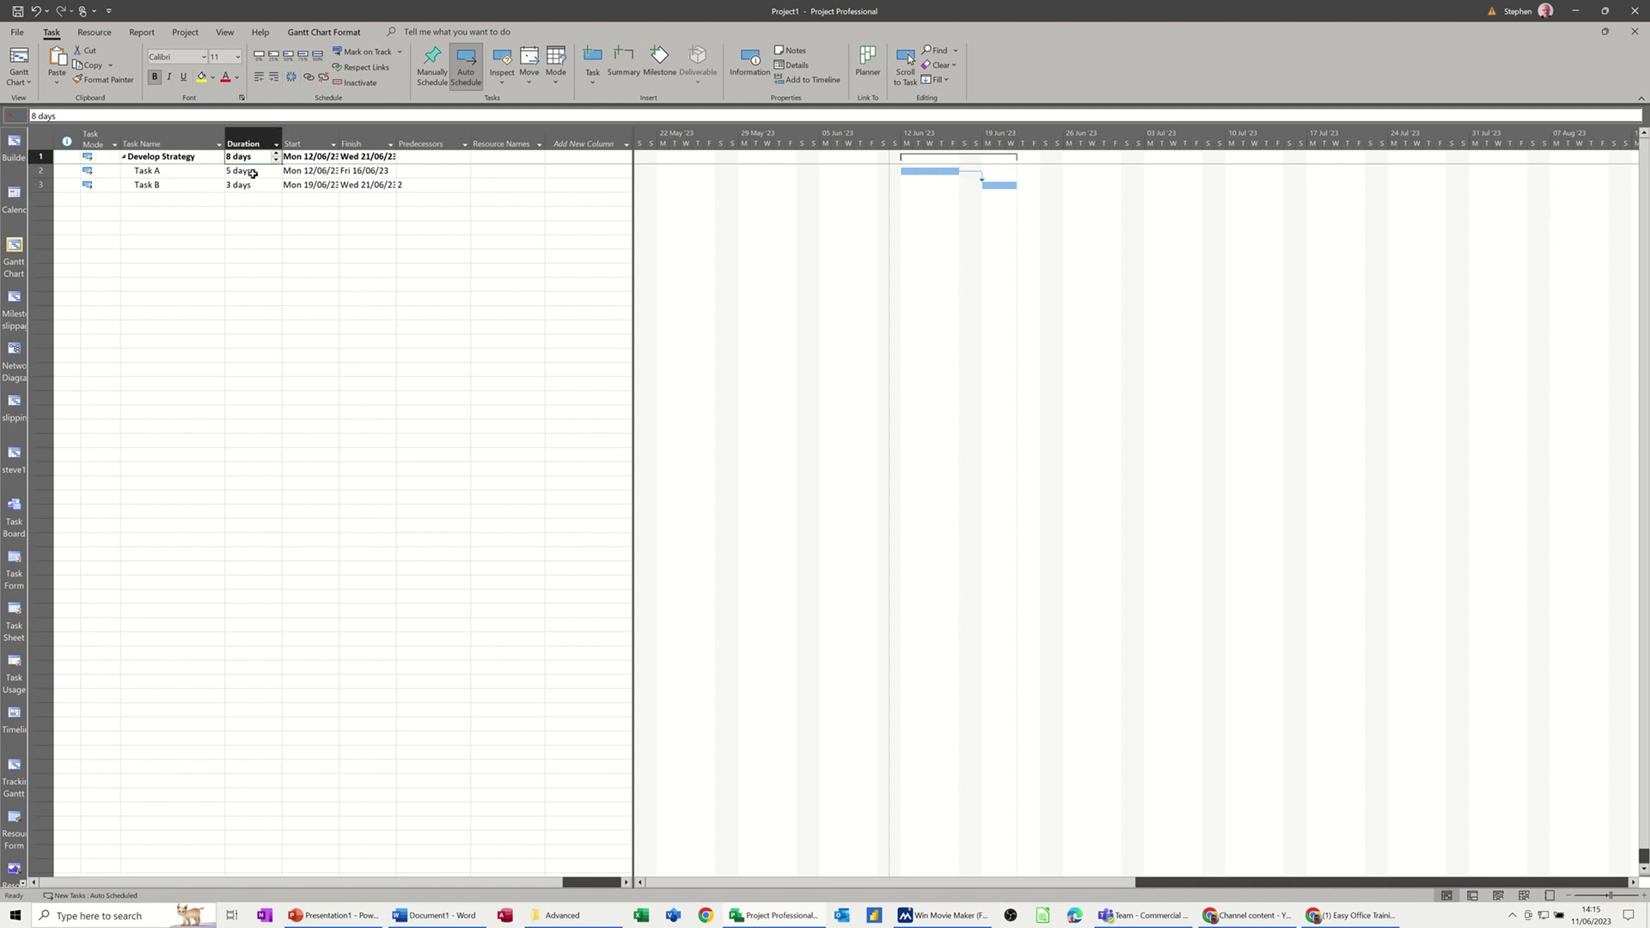
left_click_drag(155, 170, 156, 187)
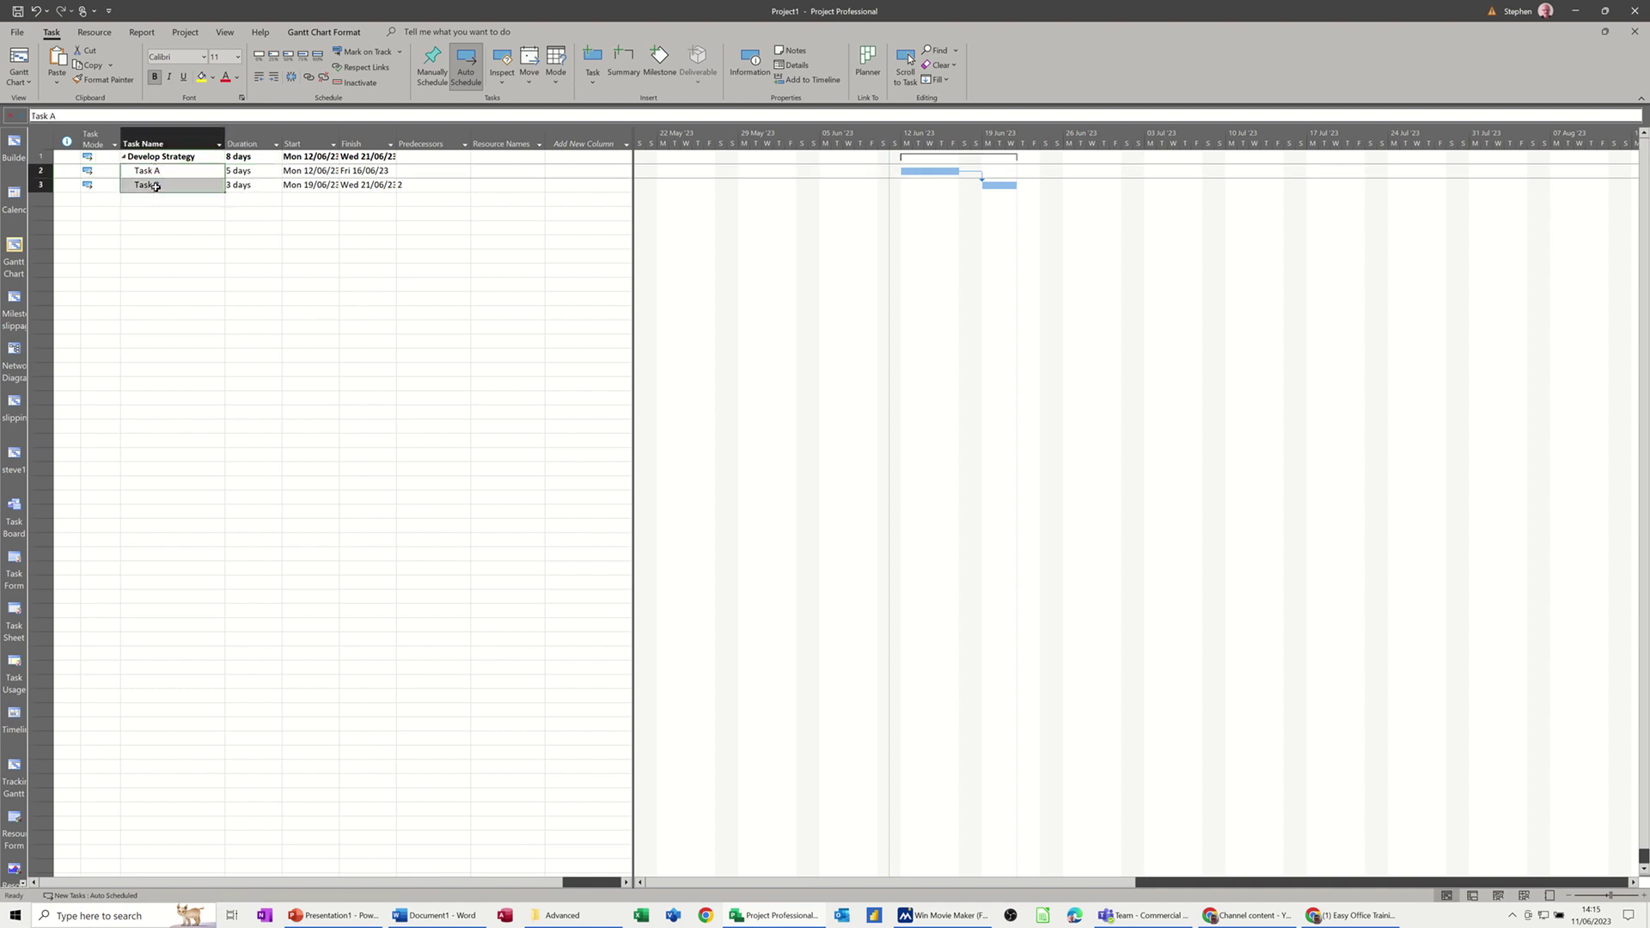
left_click(241, 156)
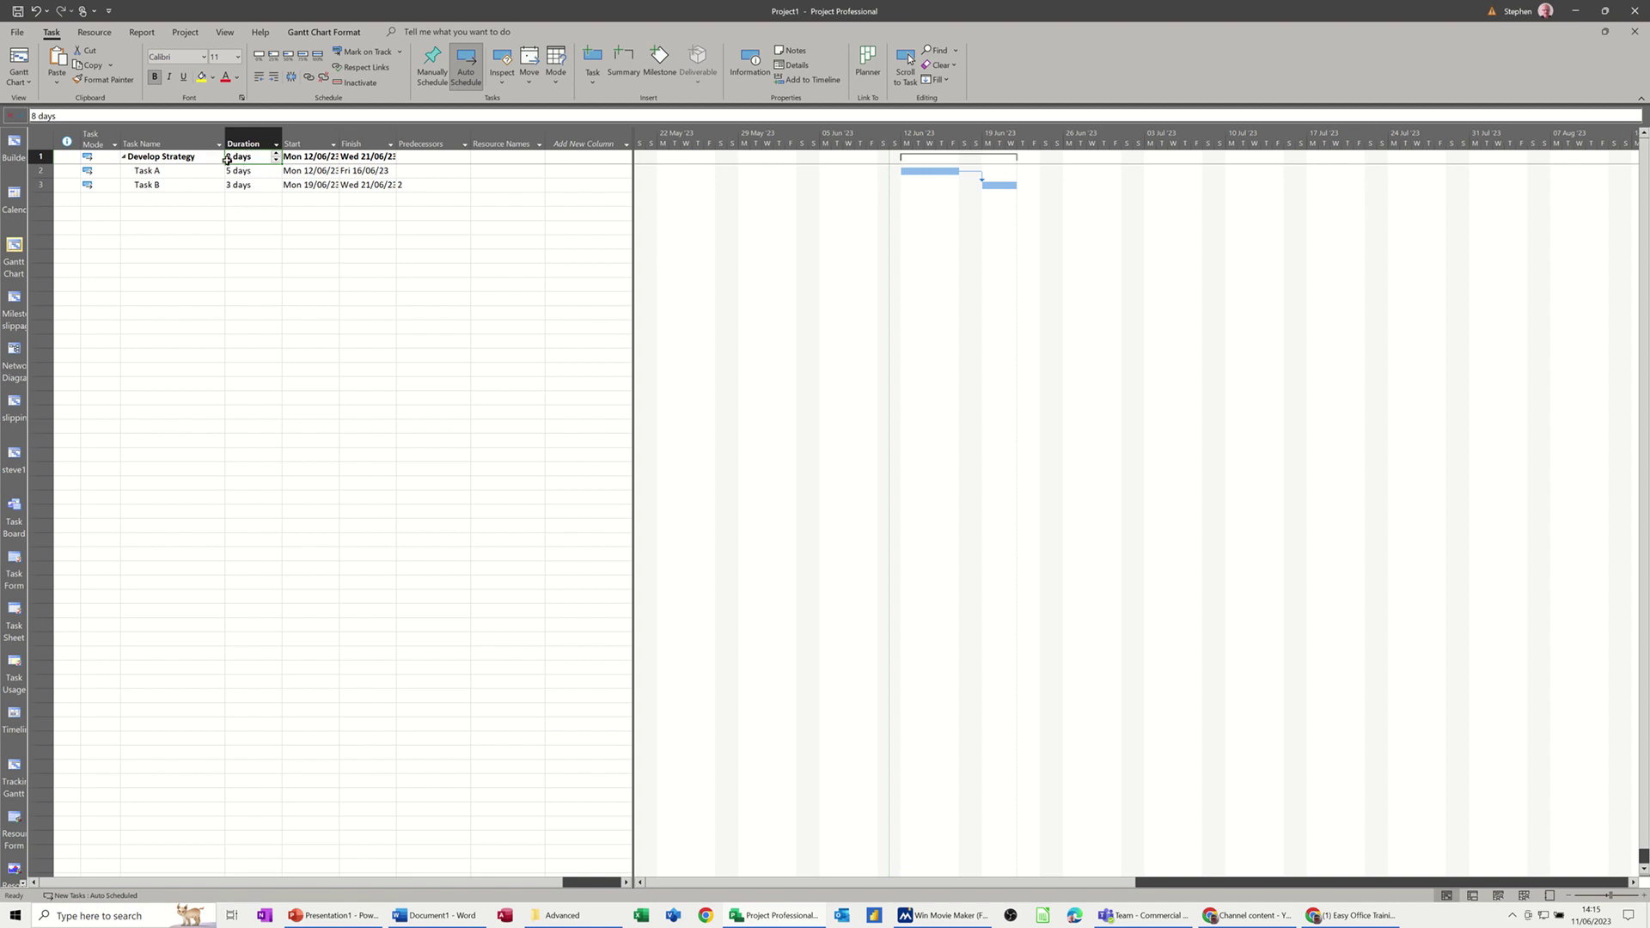
left_click(150, 170)
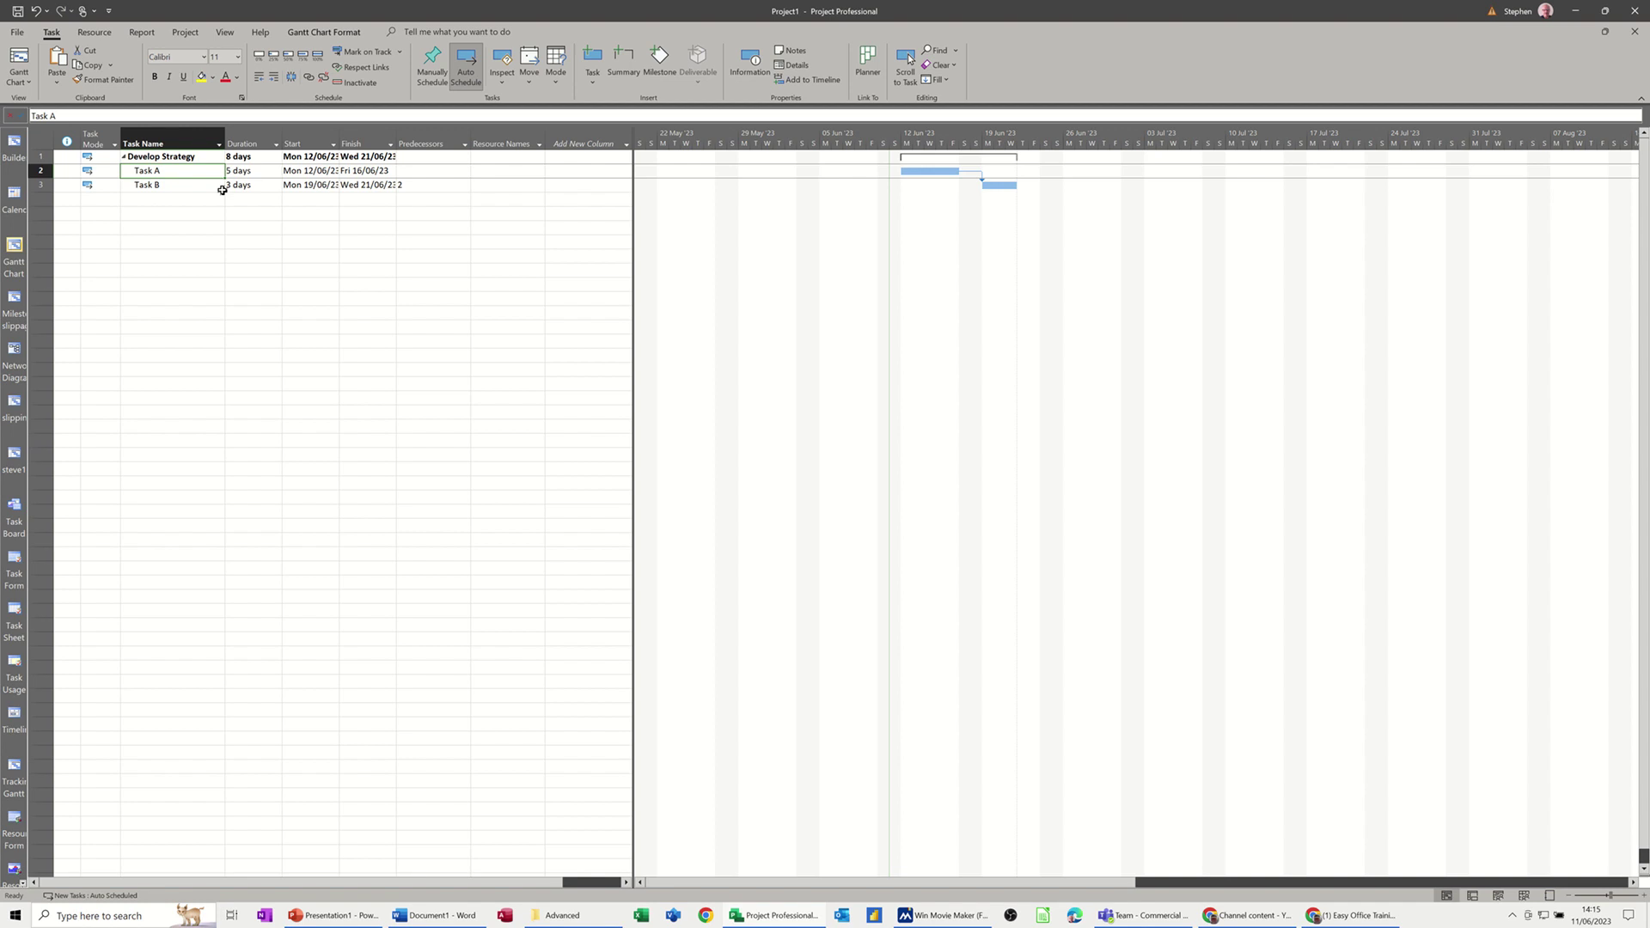
Turn on Project Summary Task and rename the new top row 'Project A' (8 days)
left_click(315, 34)
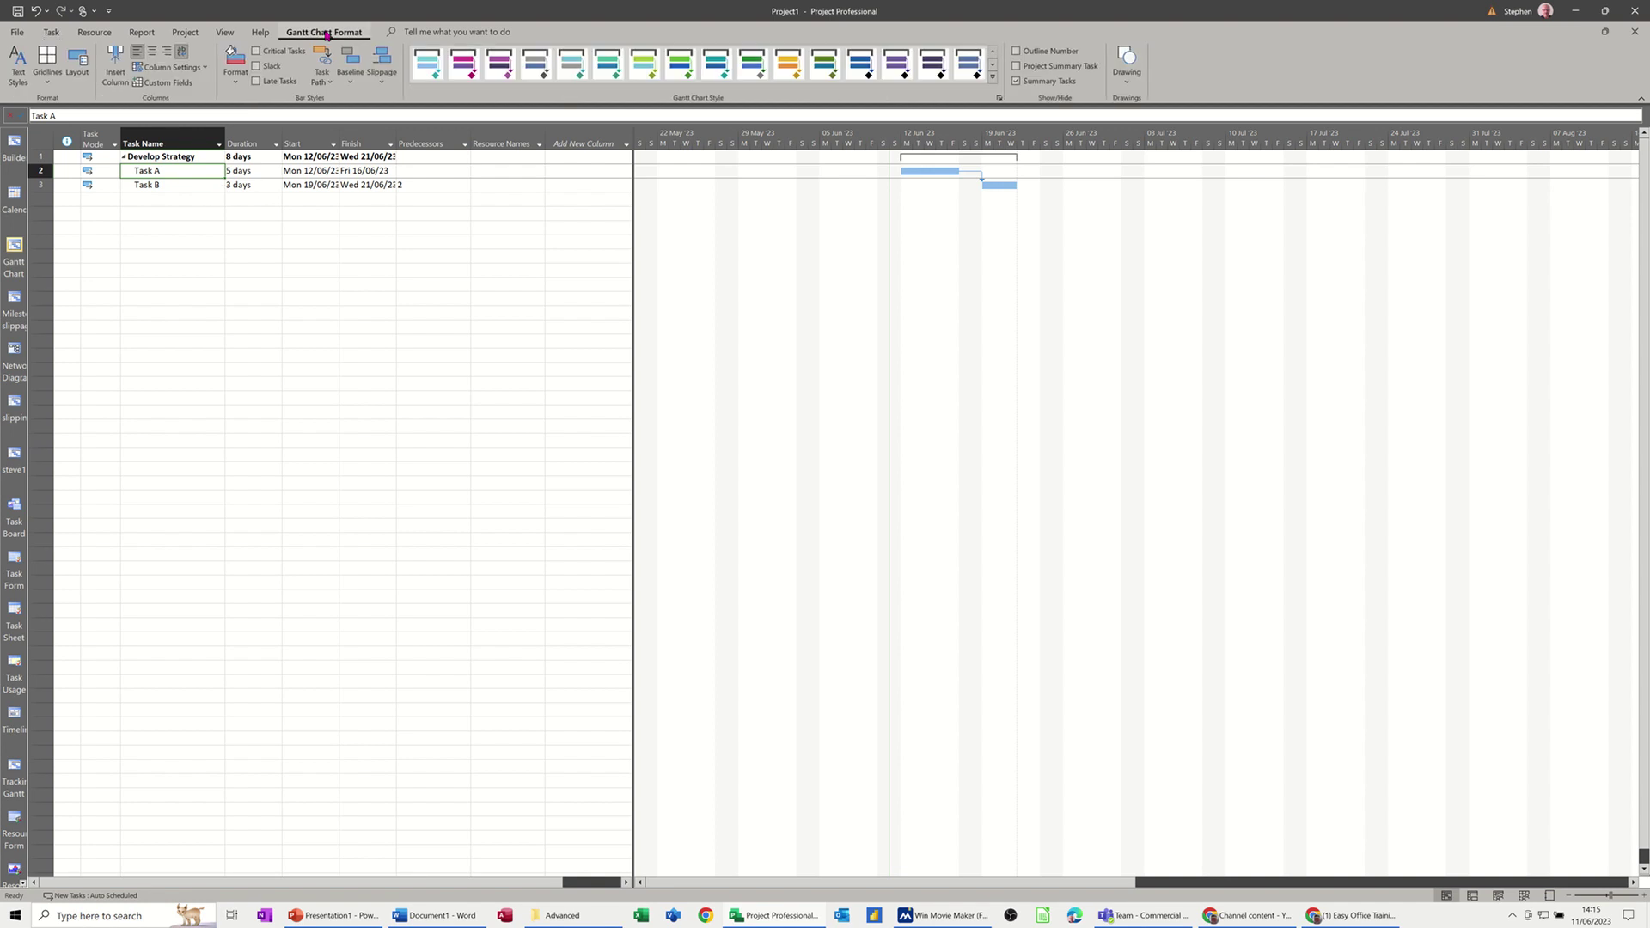
left_click(1017, 67)
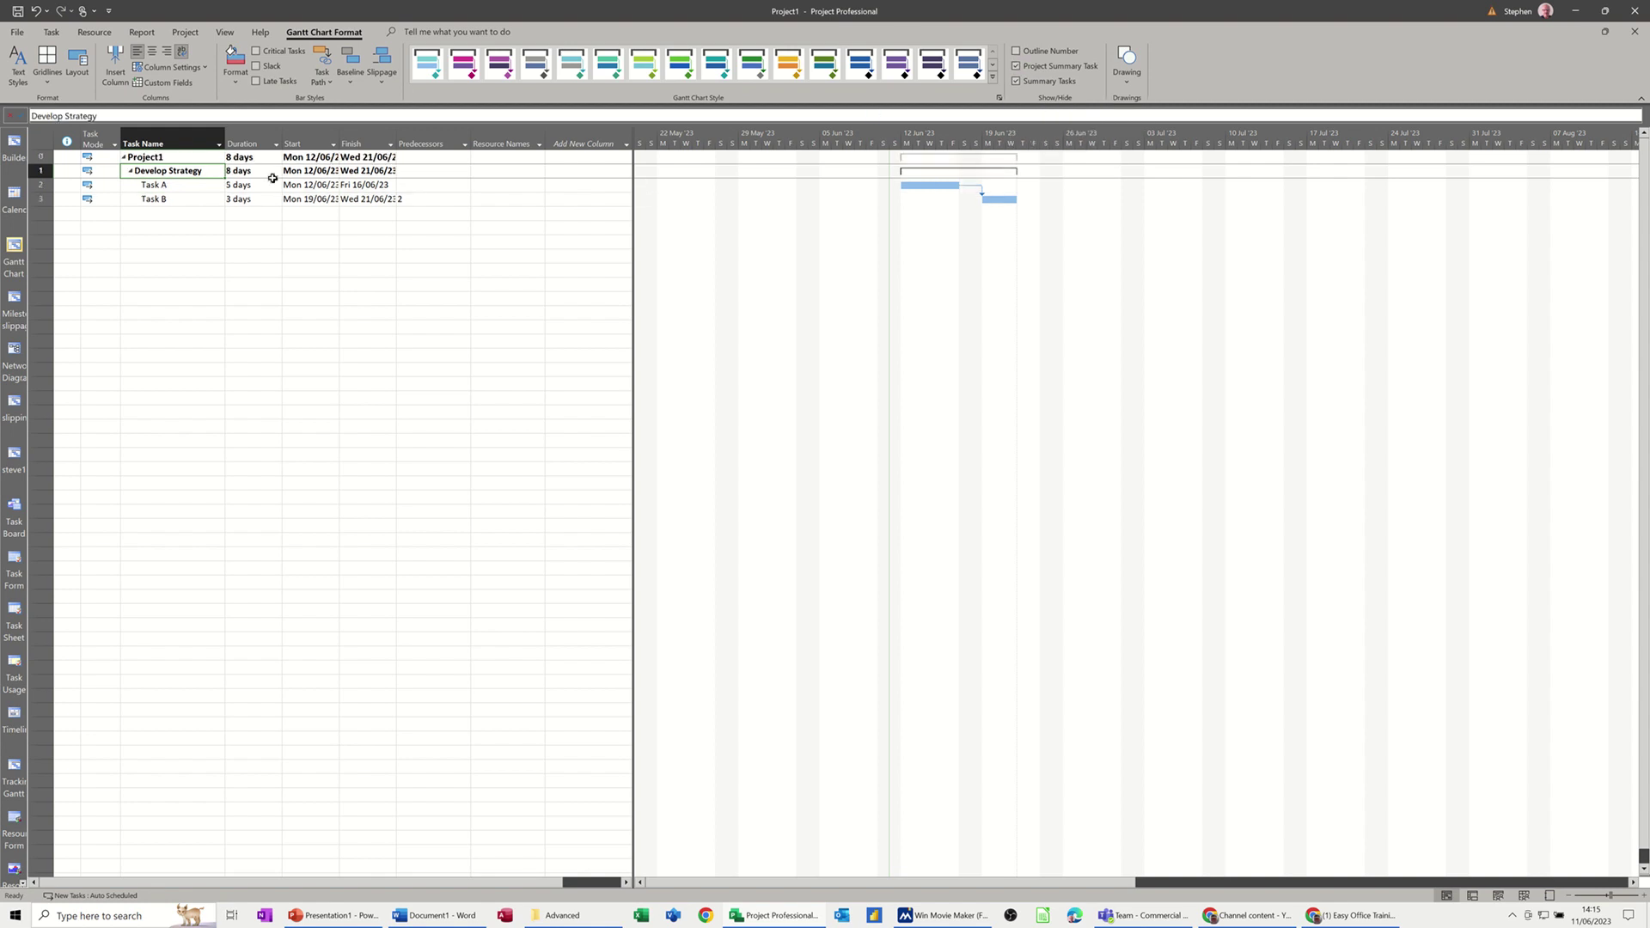
left_click(170, 156)
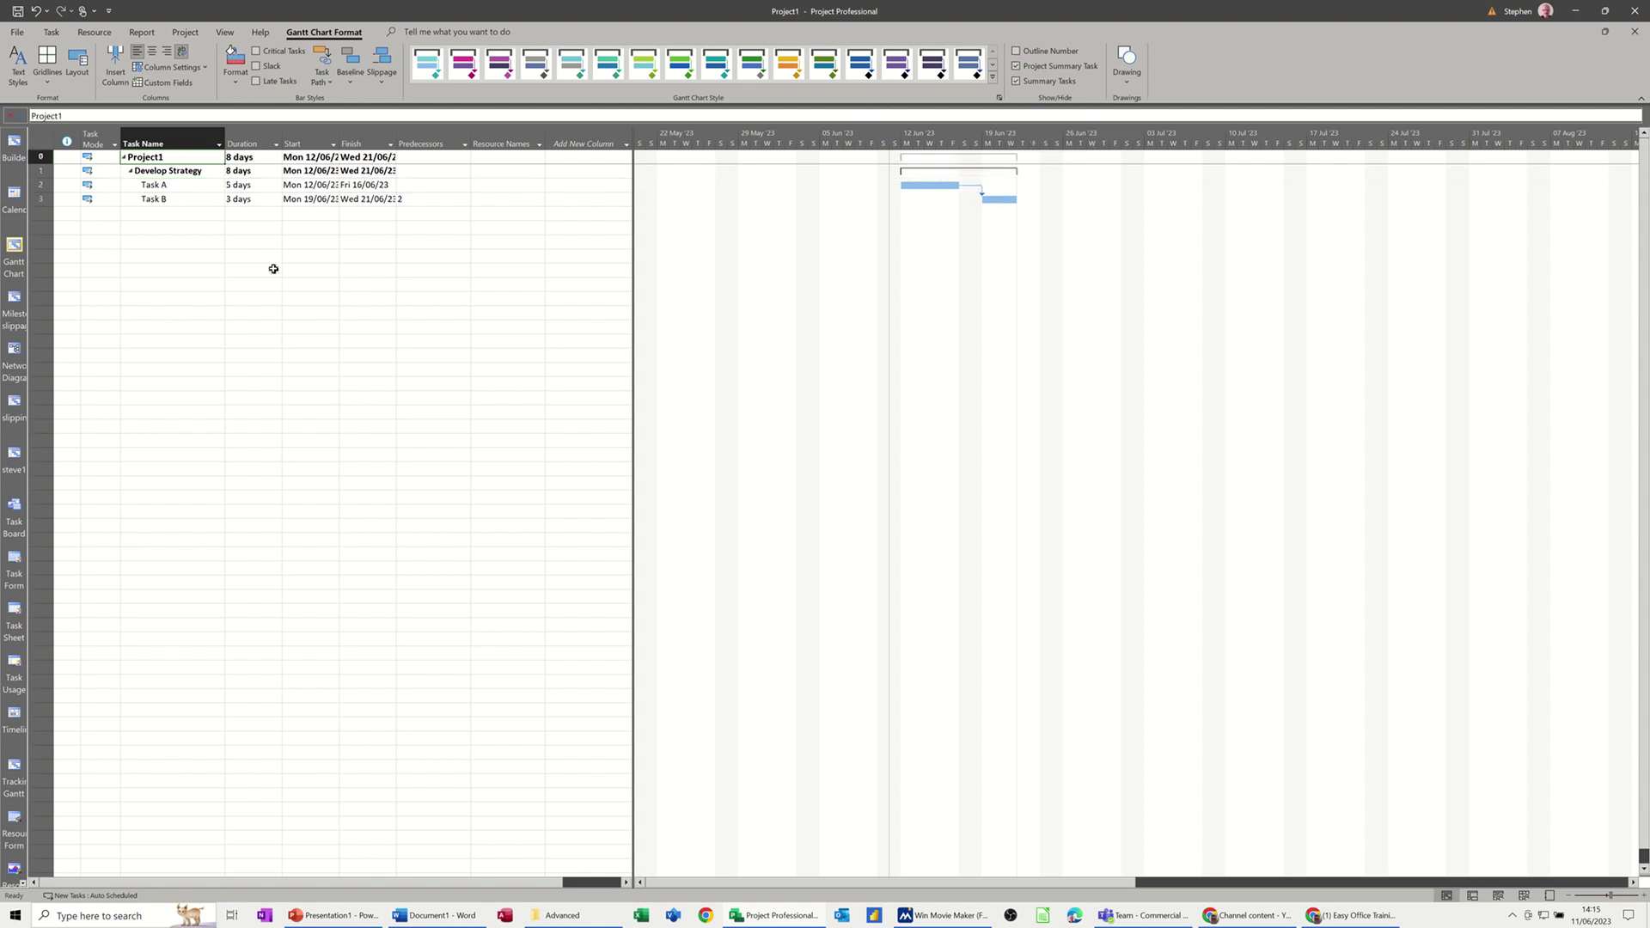
type("Project")
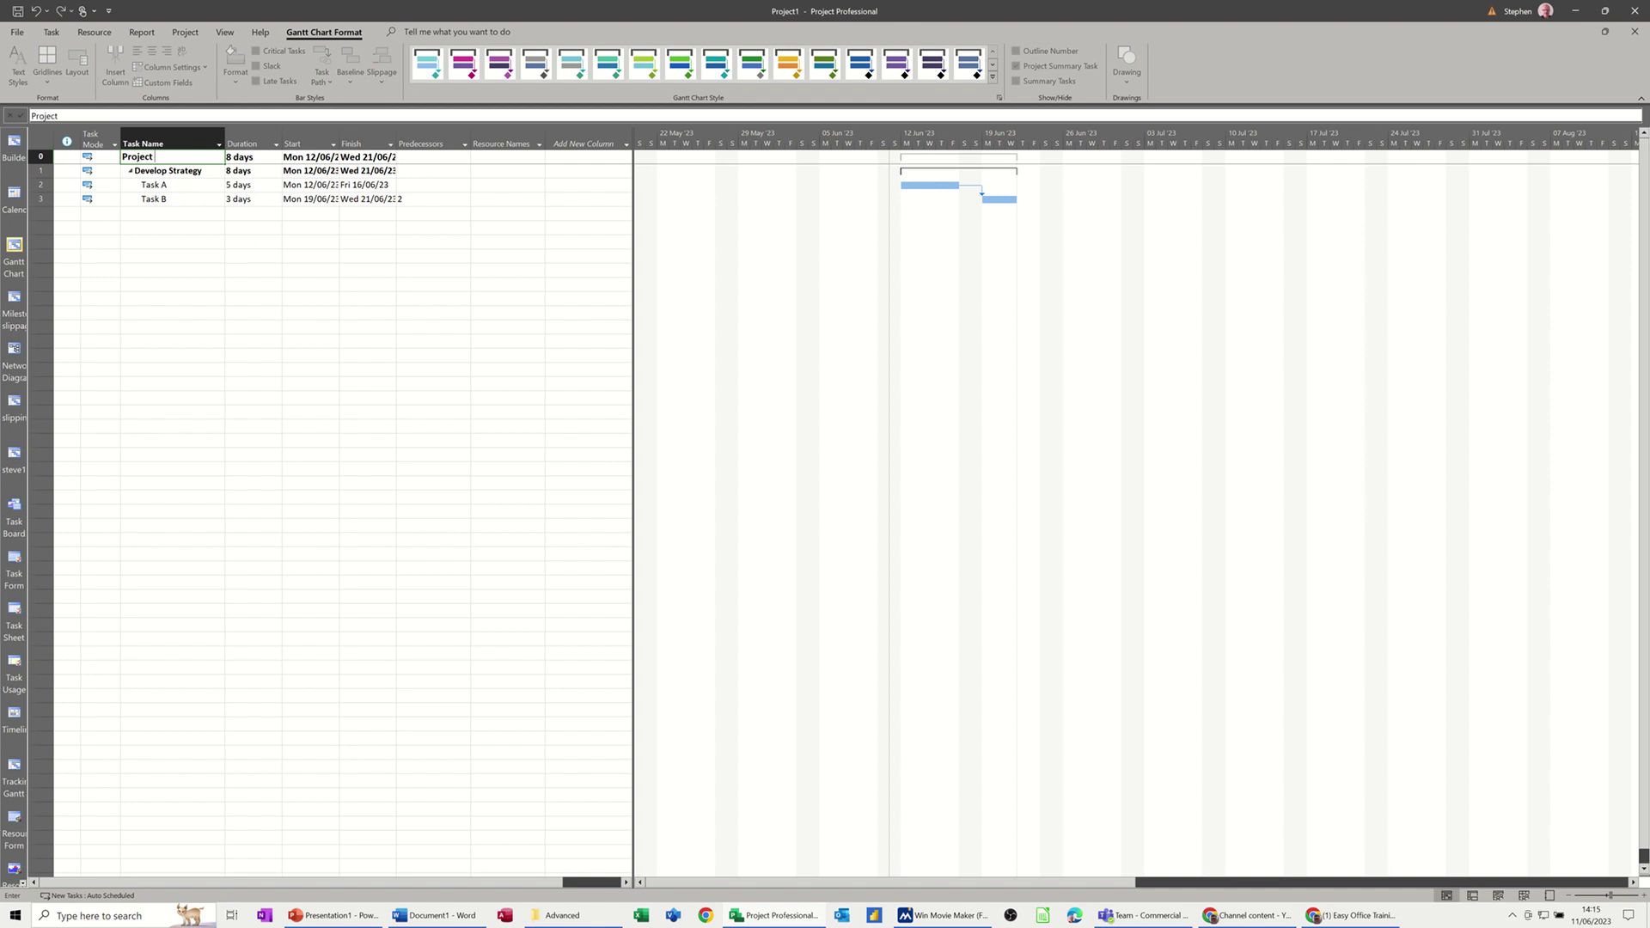
type(" A")
key("Return")
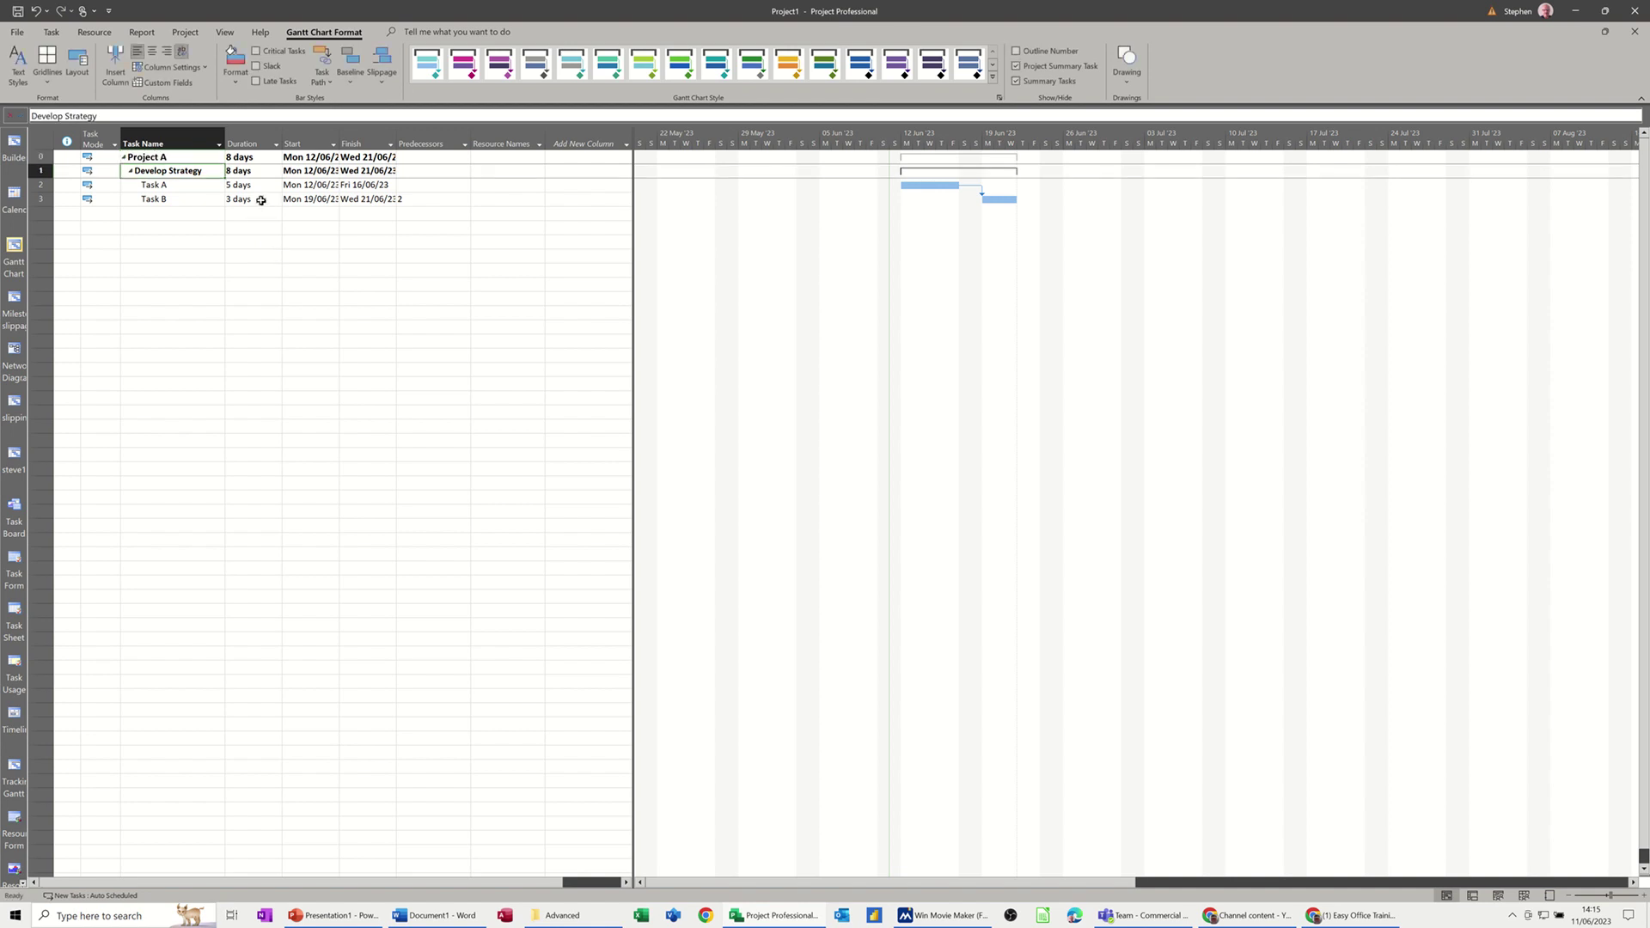
left_click(250, 158)
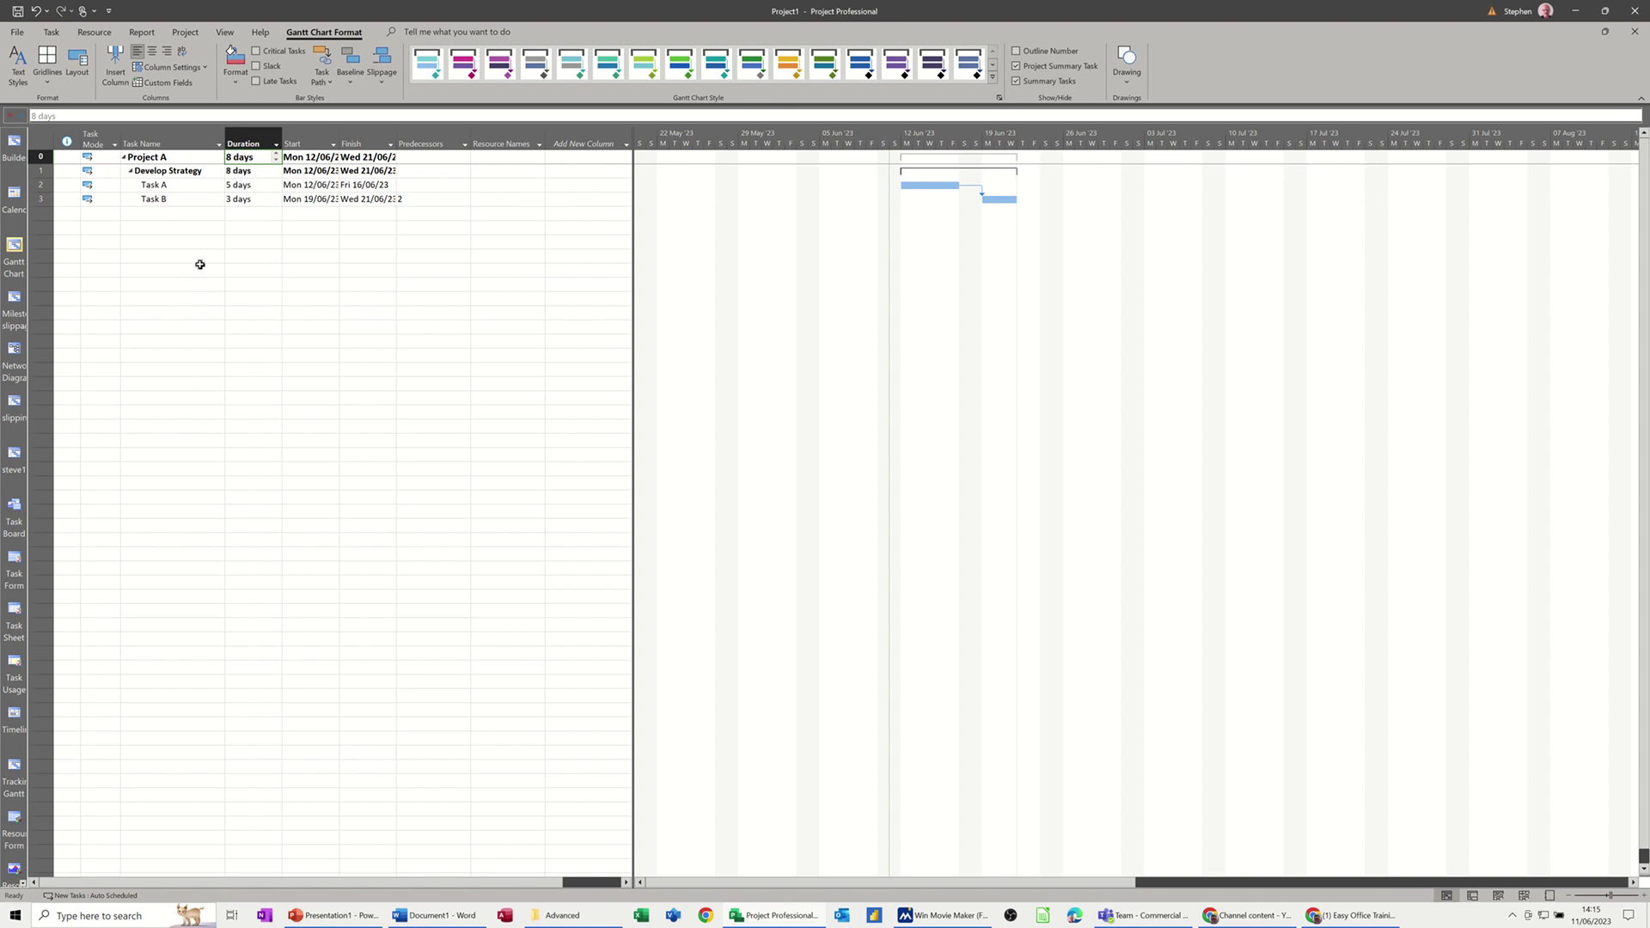
Open Project Options and go to the Advanced page
left_click(18, 33)
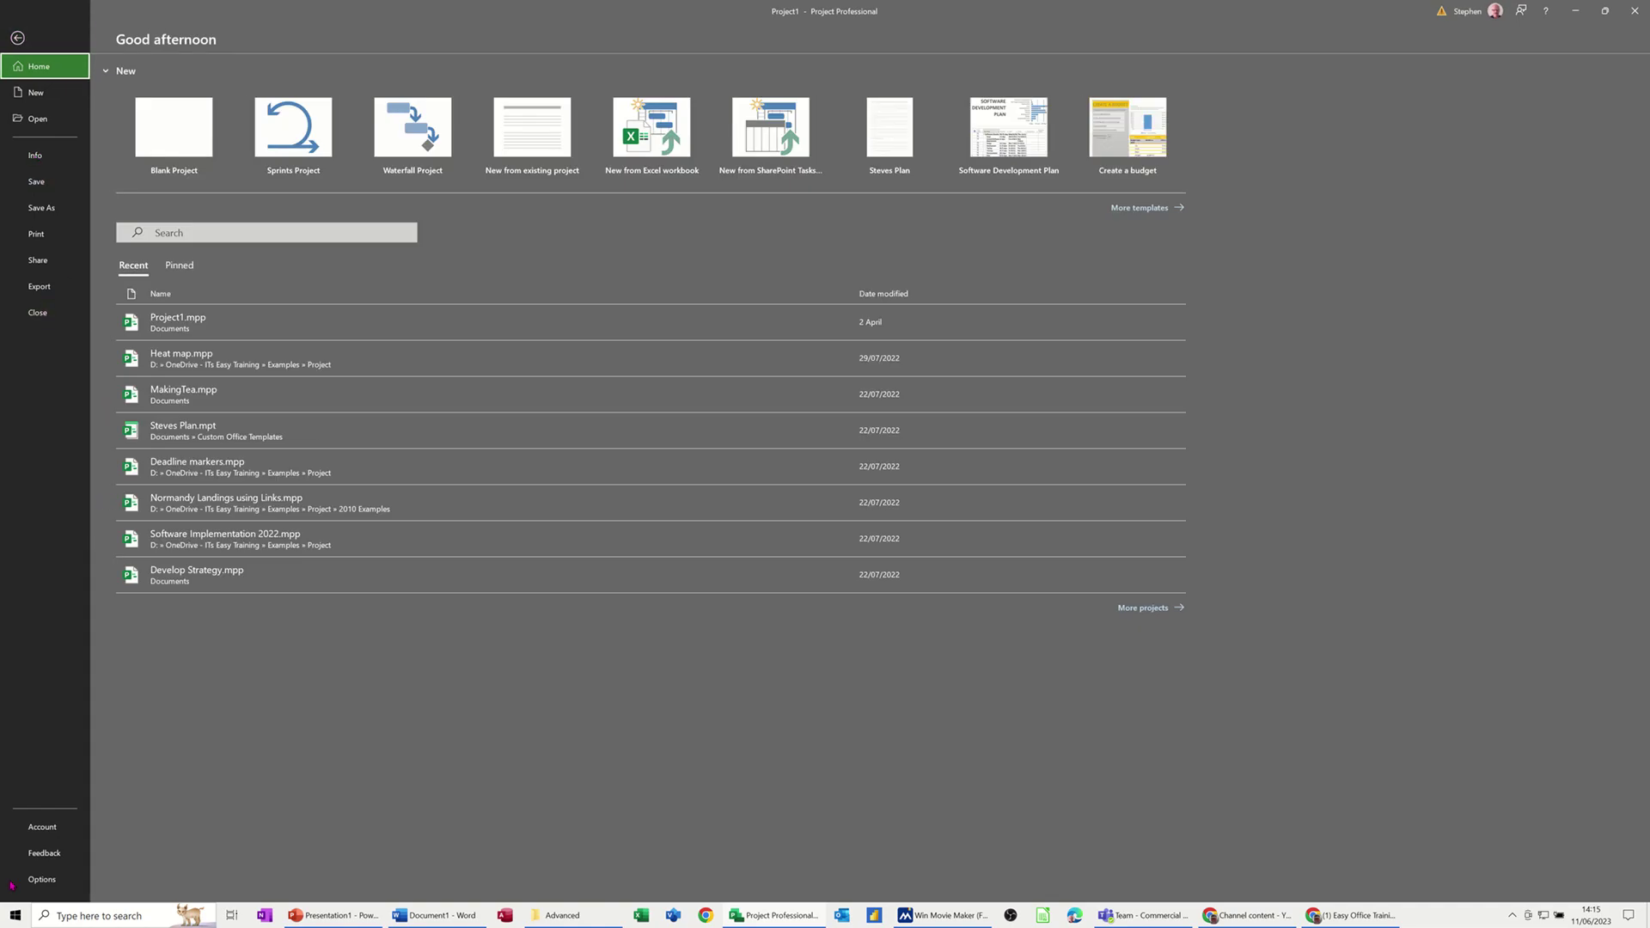
left_click(41, 877)
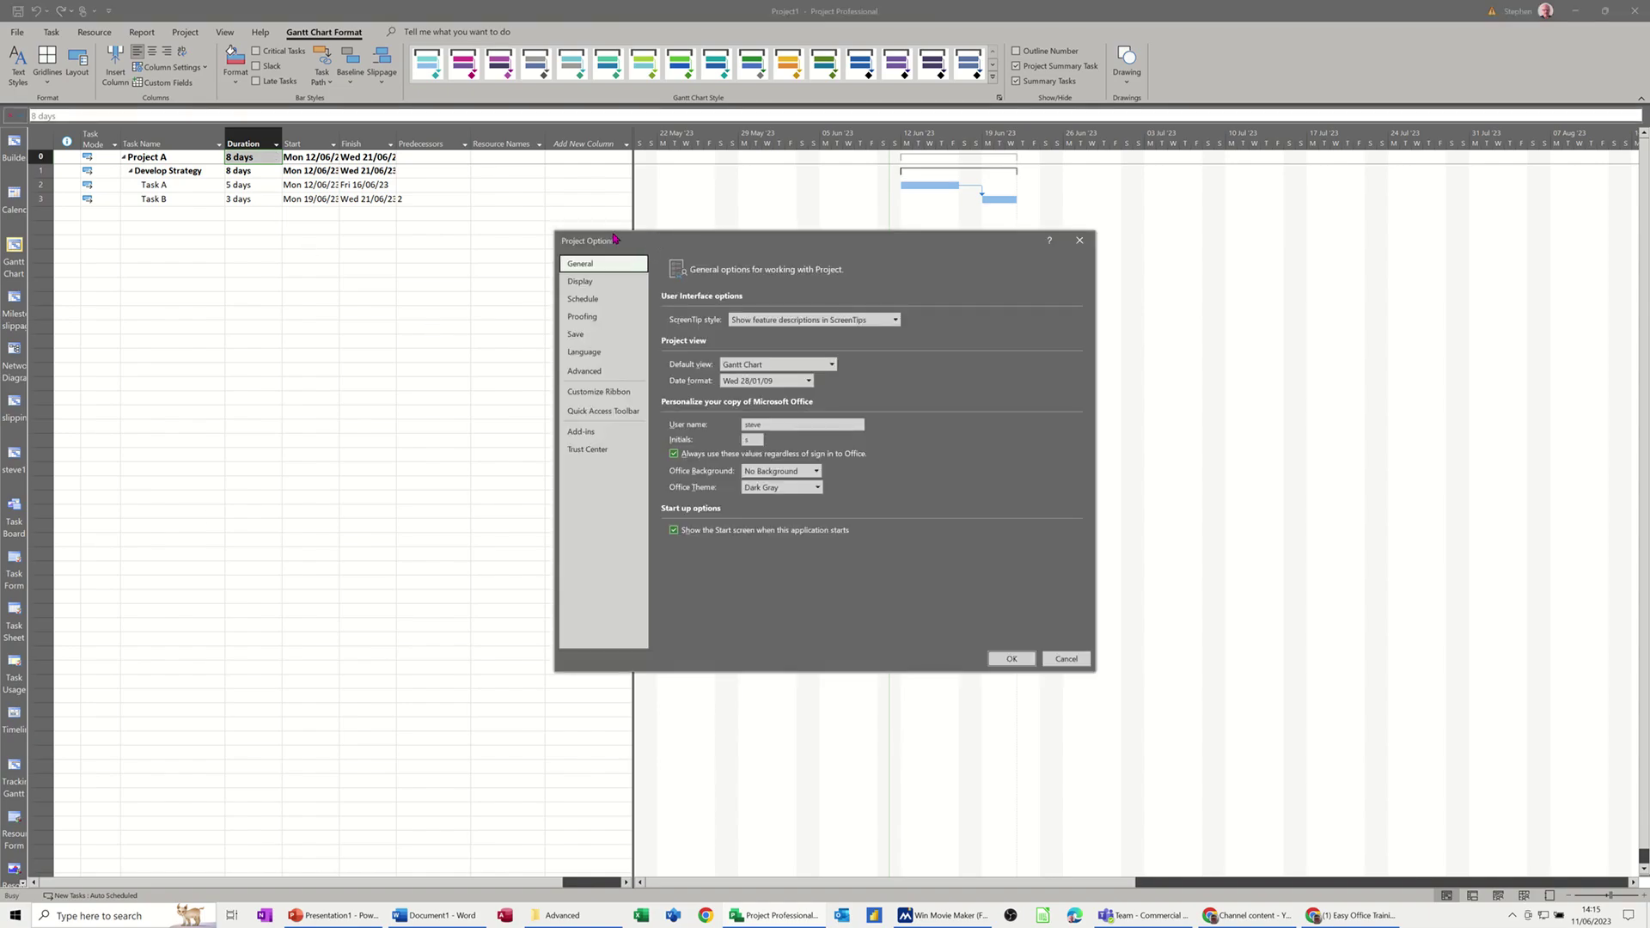
left_click_drag(656, 238, 528, 206)
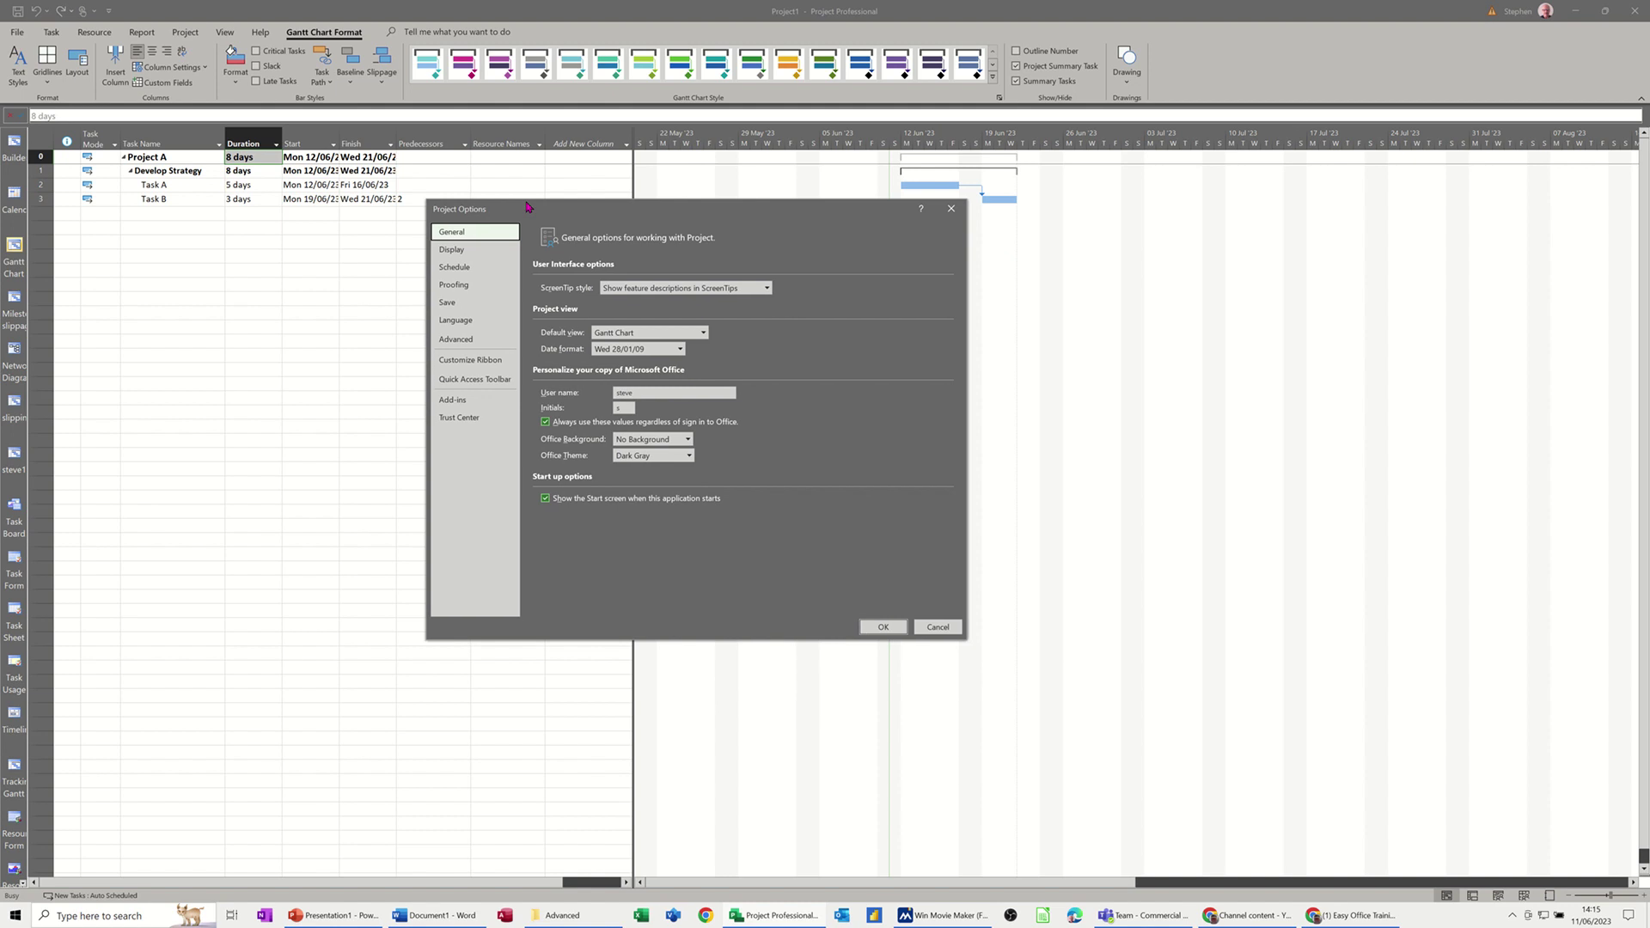
left_click(462, 342)
Untick Show project summary task under Display options for this project
scroll(762, 443, "down", 2)
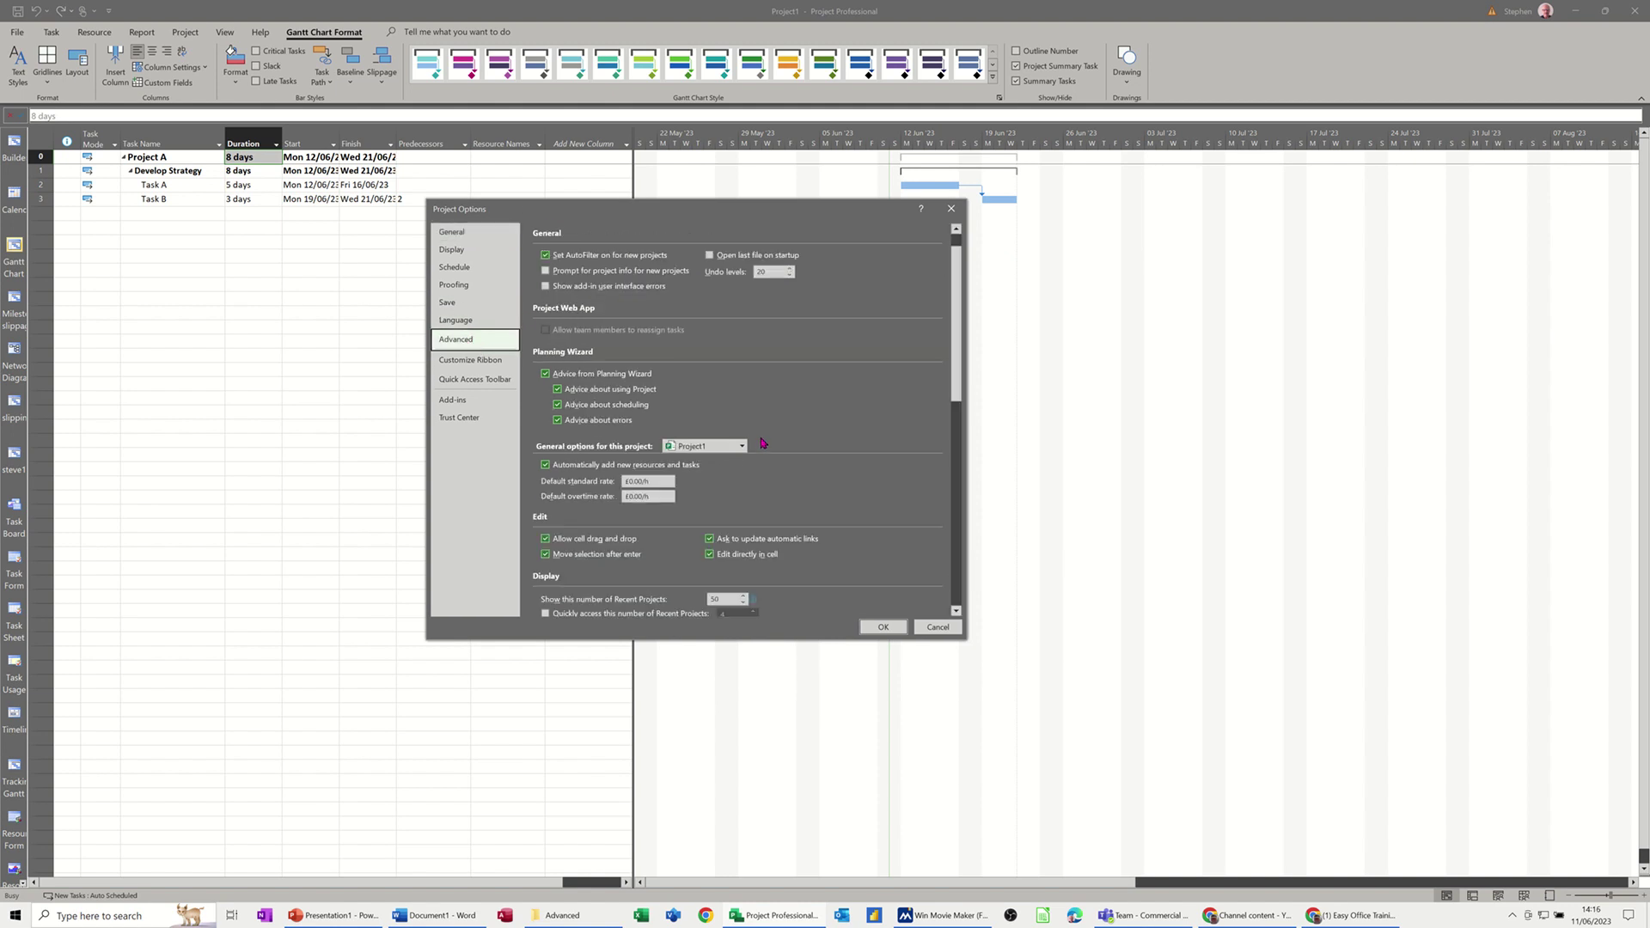
scroll(763, 443, "down", 5)
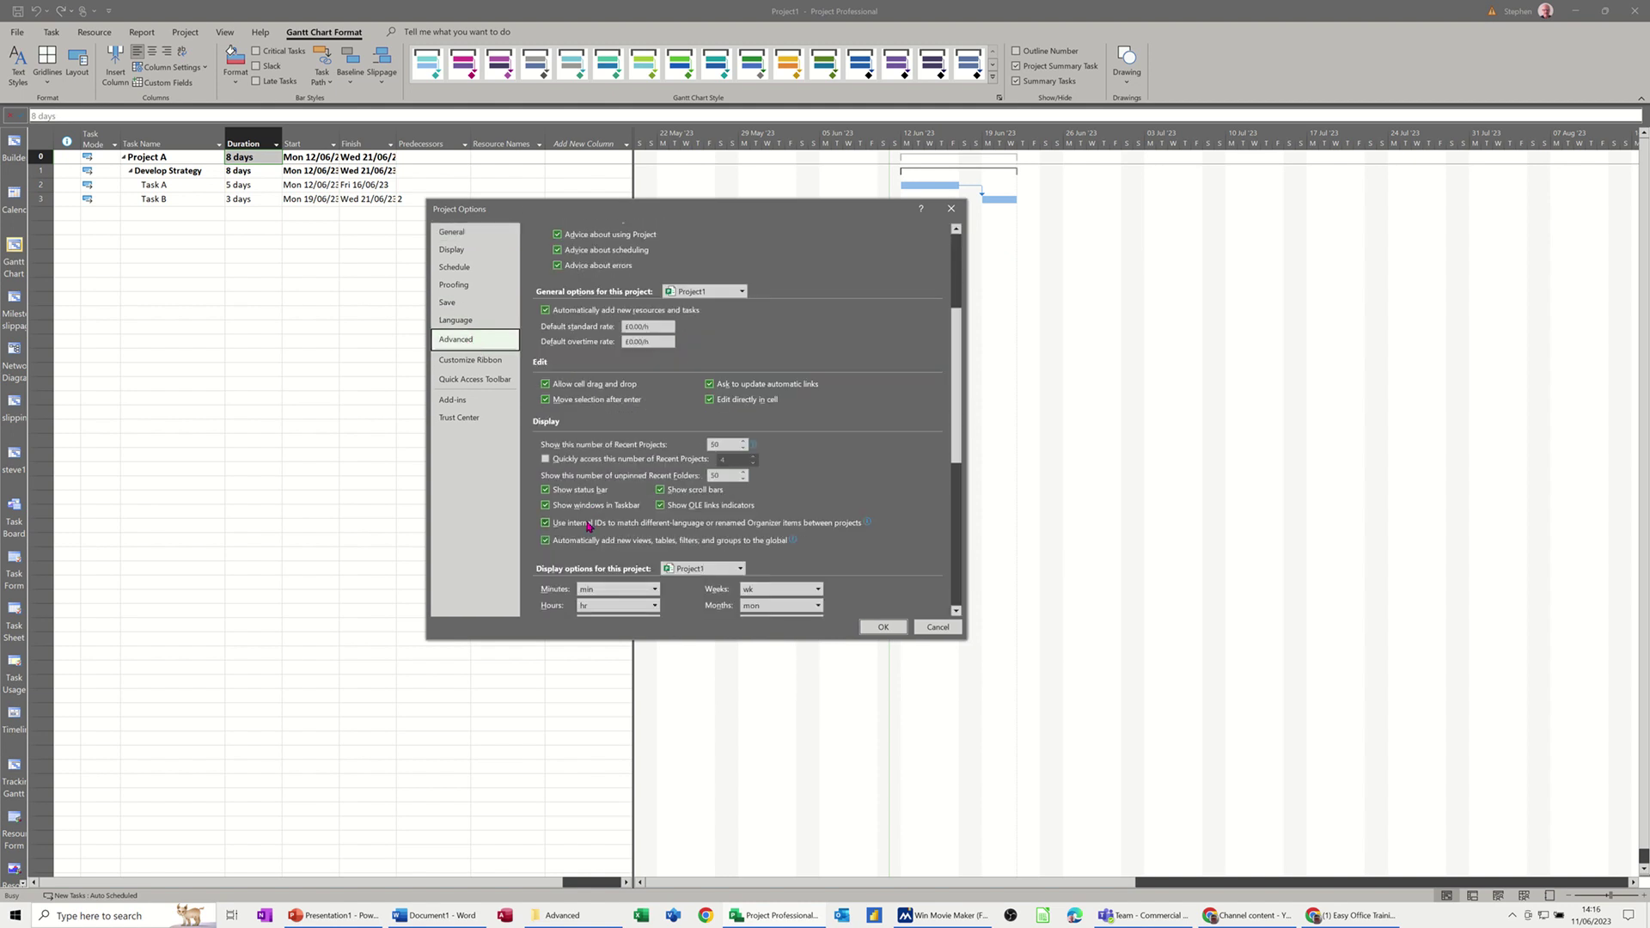
scroll(589, 527, "down", 1)
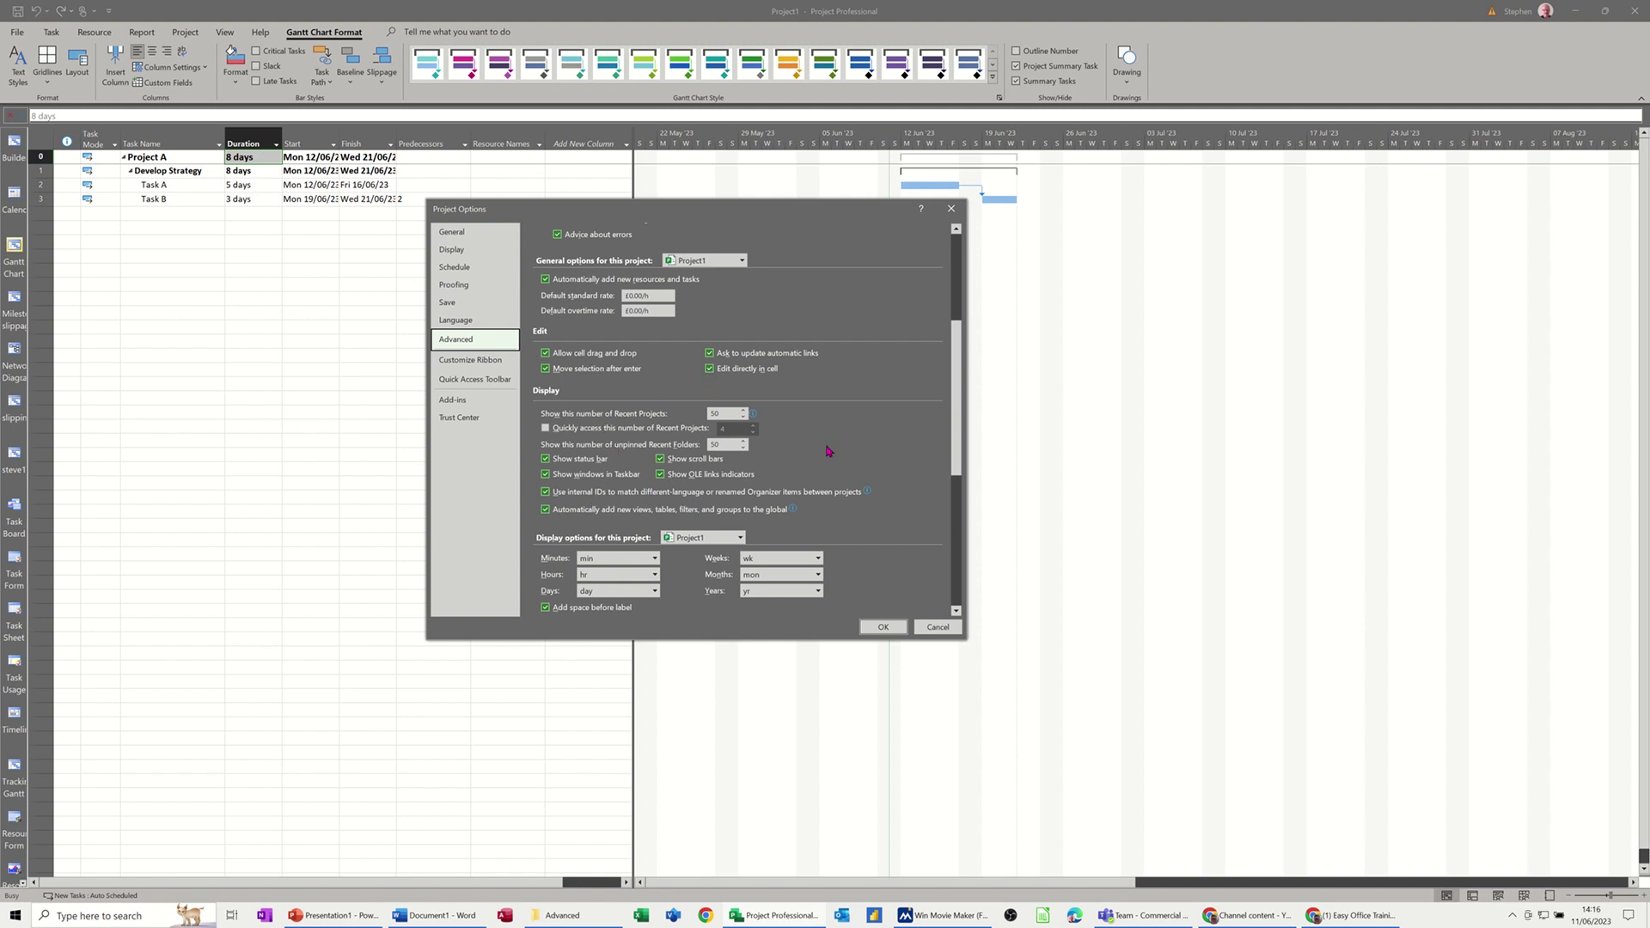
scroll(609, 501, "down", 3)
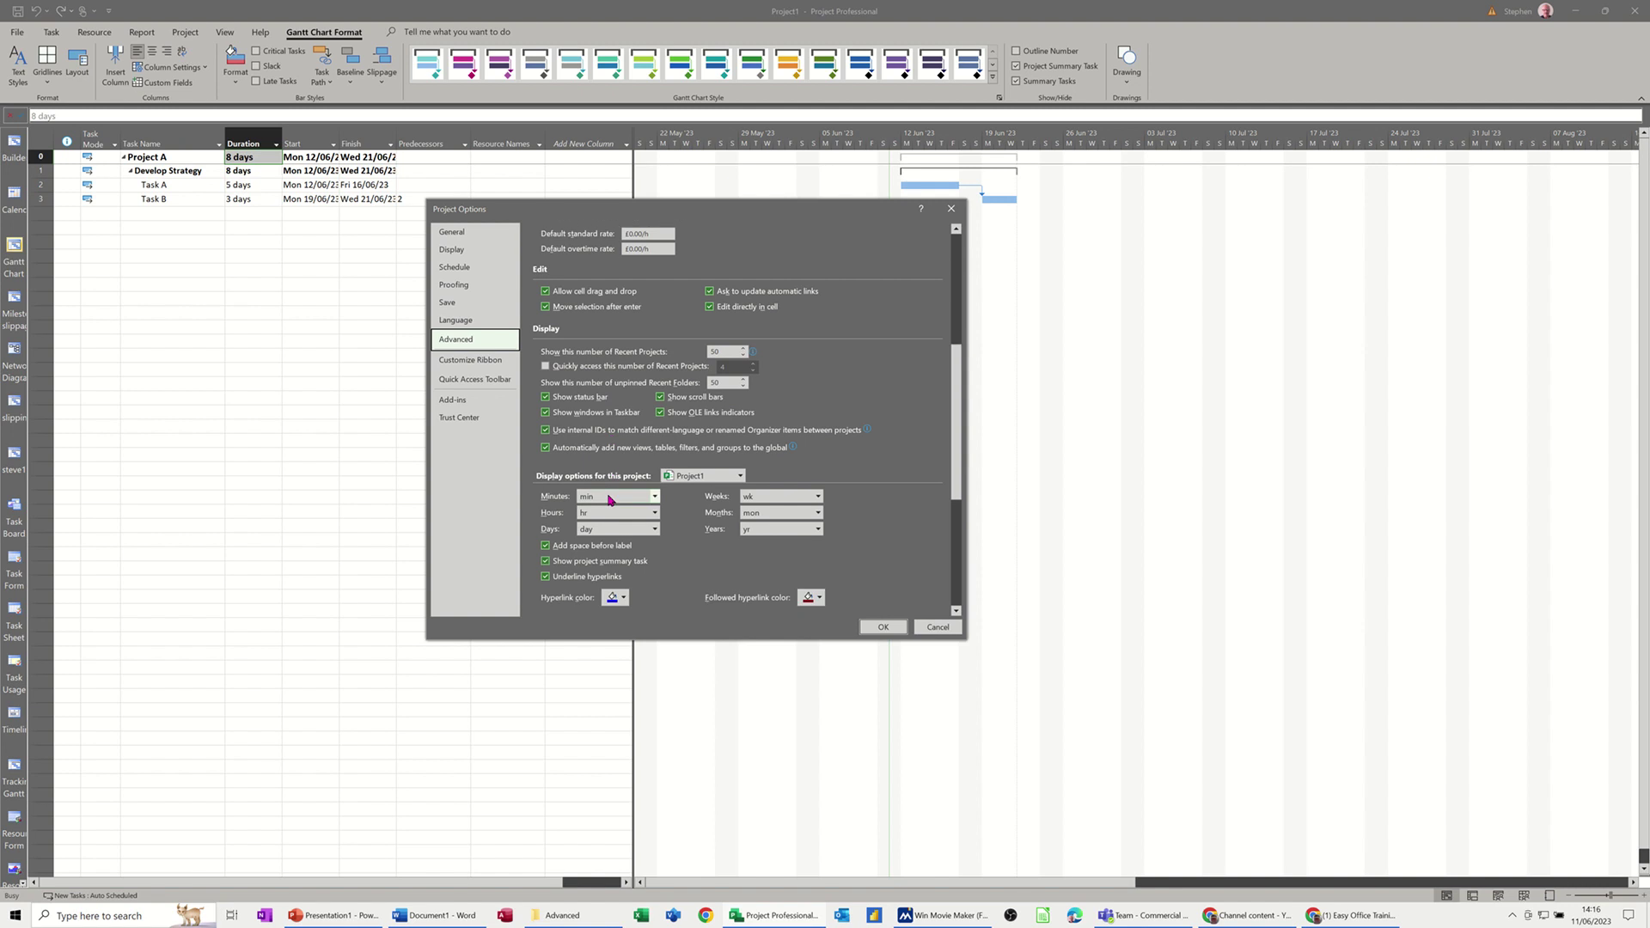
scroll(609, 500, "down", 4)
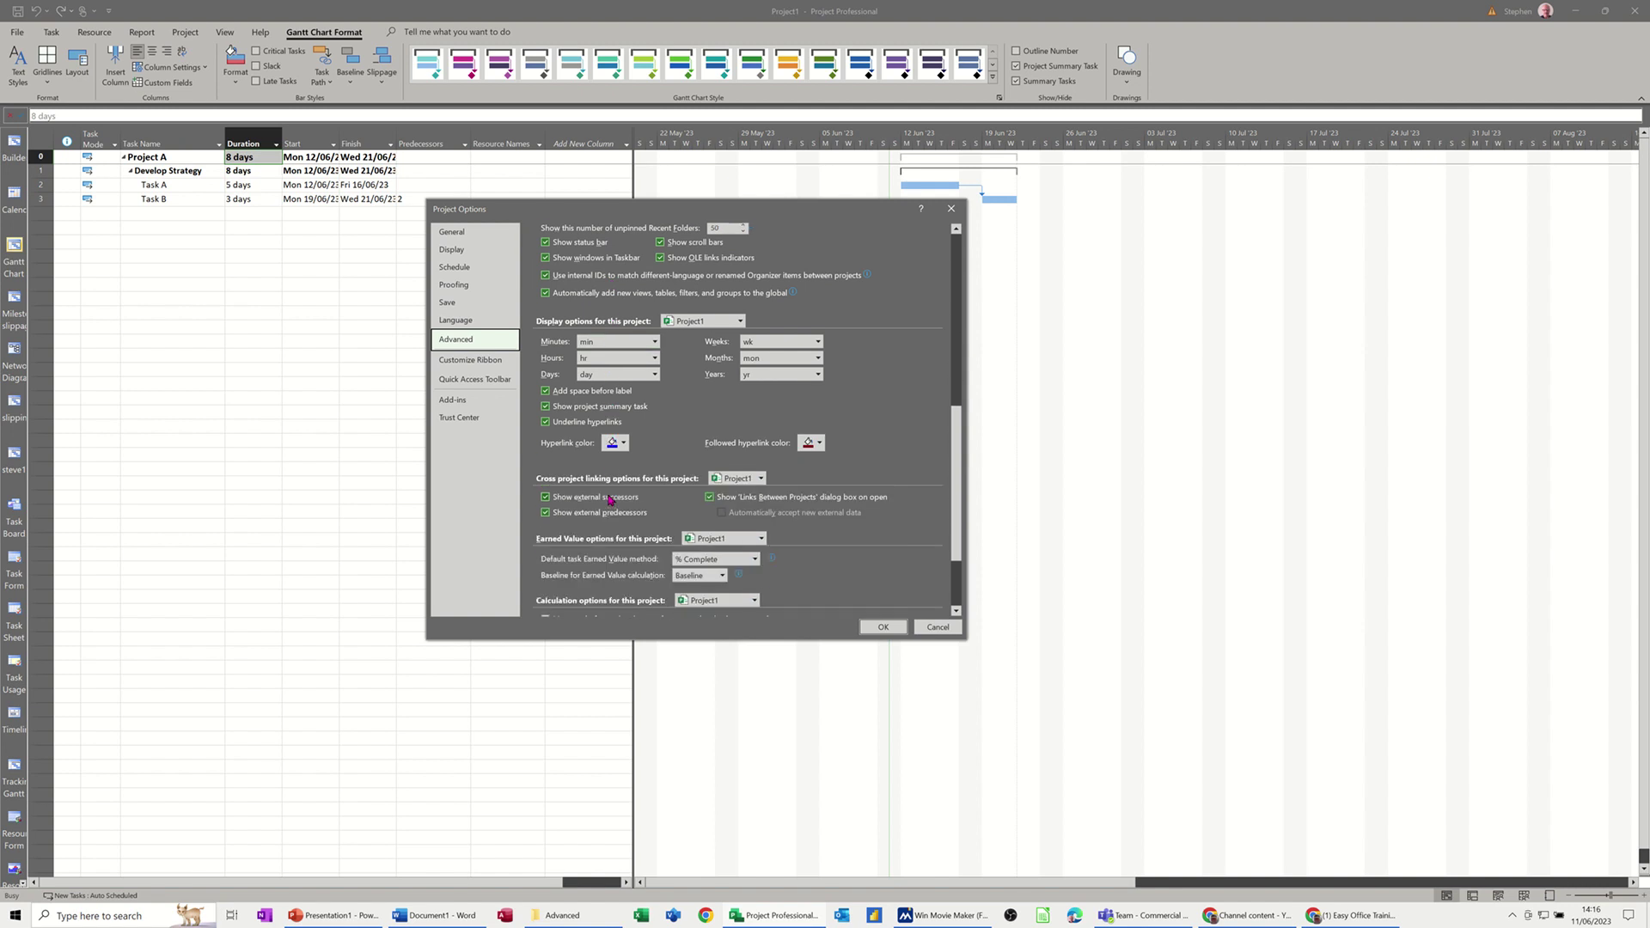
scroll(609, 497, "down", 2)
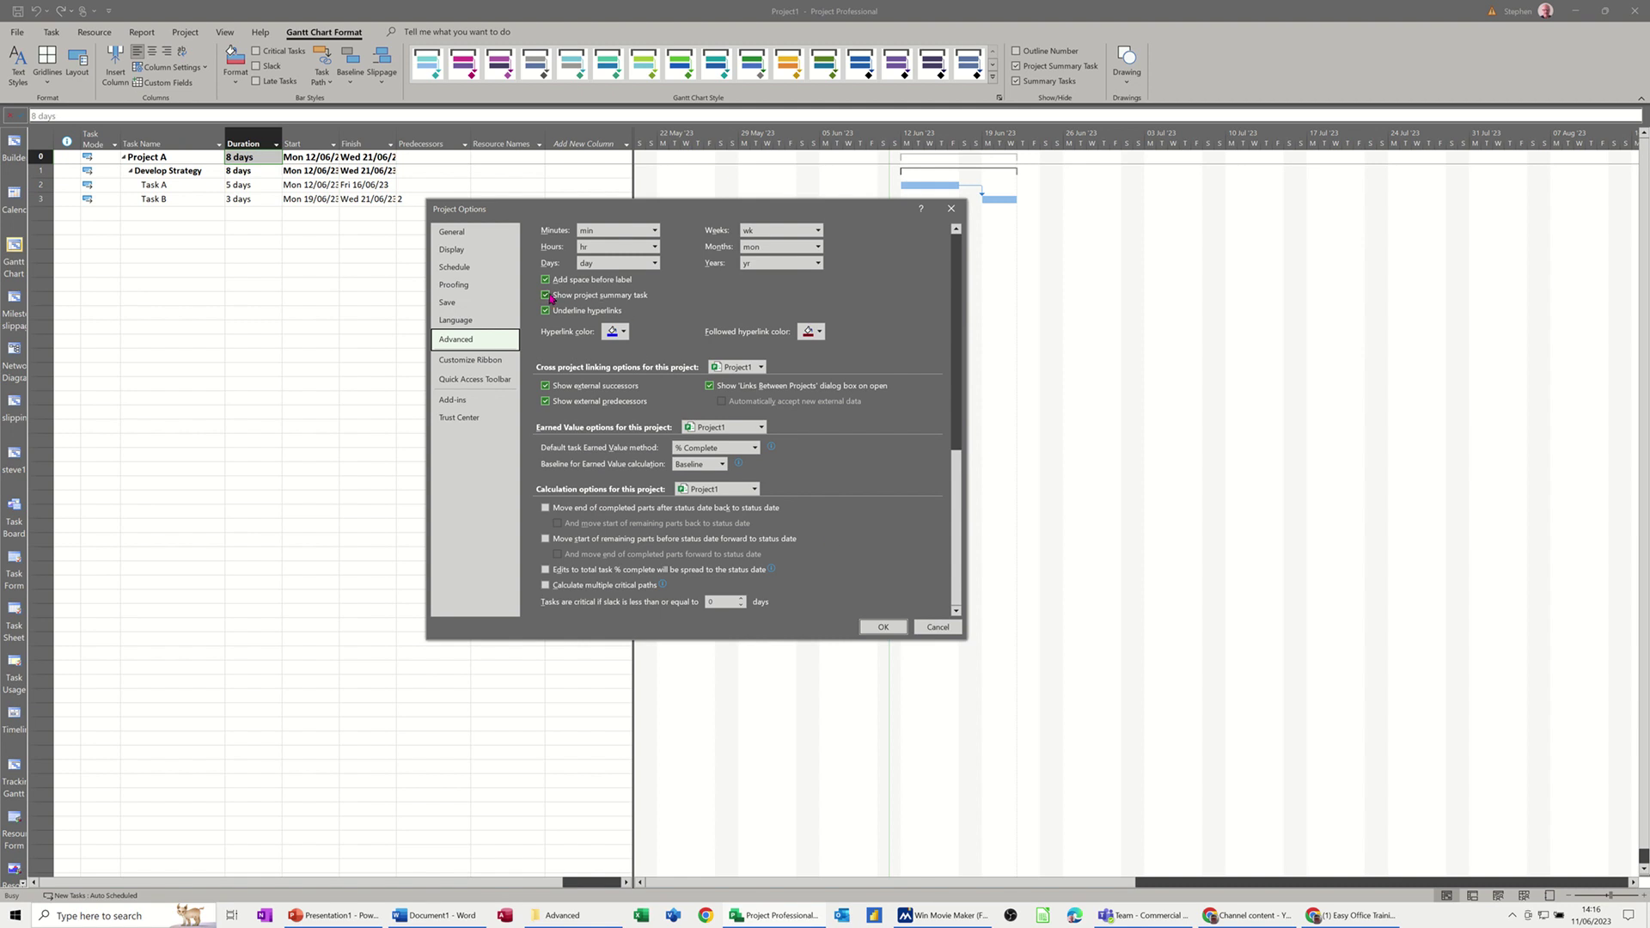
left_click(547, 297)
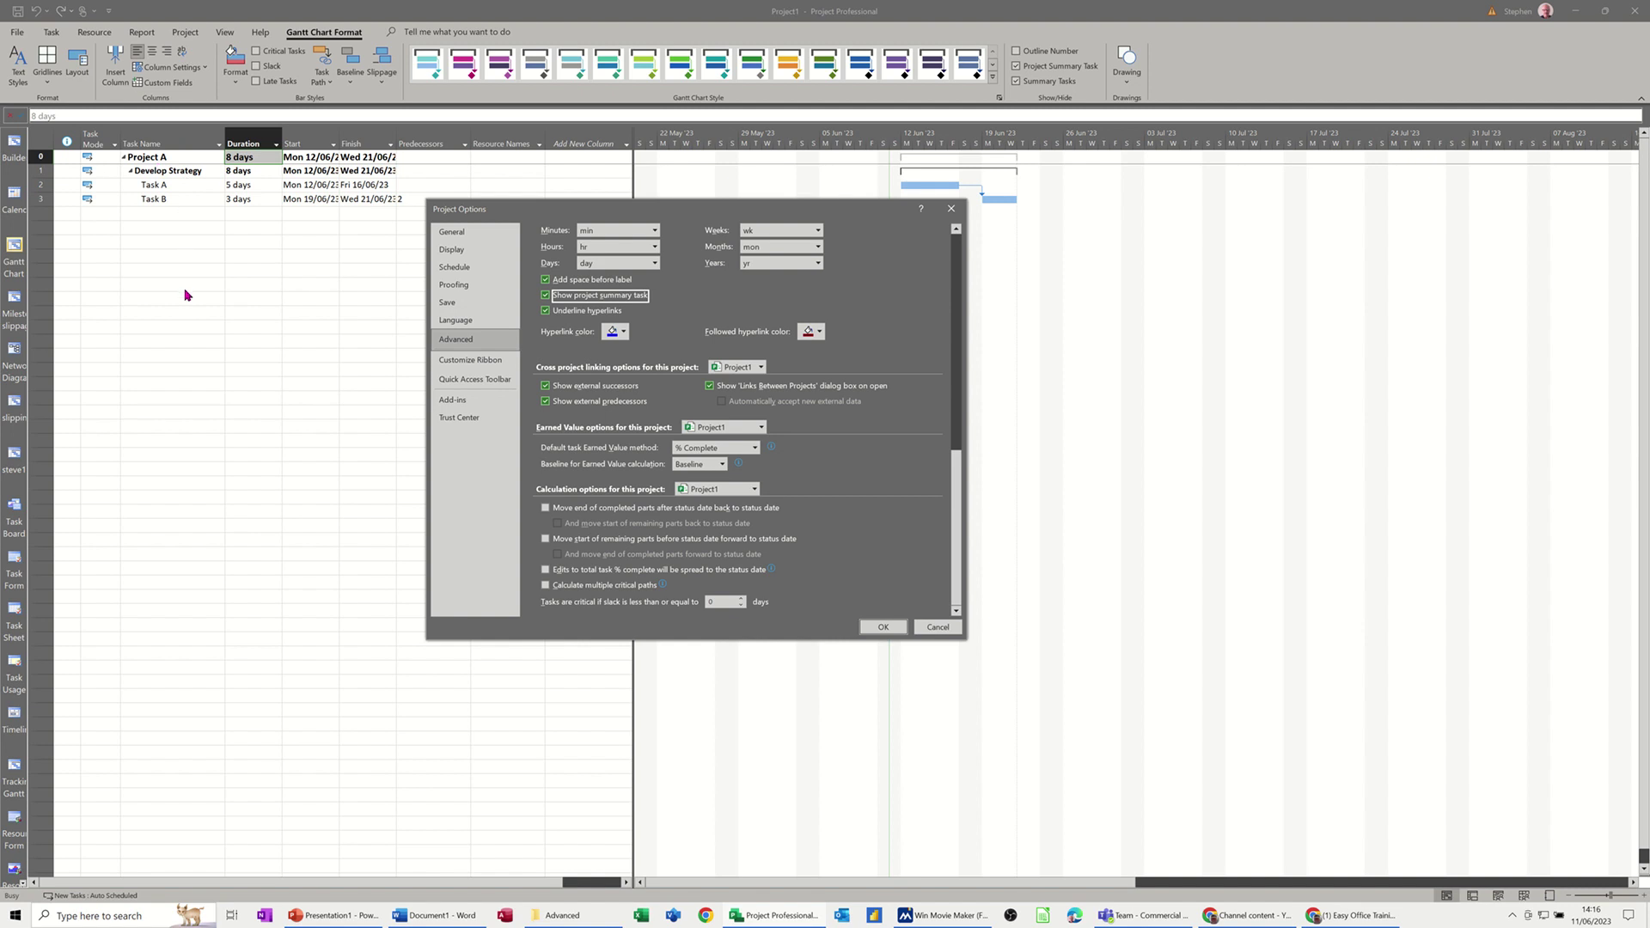
left_click(545, 296)
Apply the options, toggle Project Summary Task on then off, and wrap the Task A–B names
left_click(883, 627)
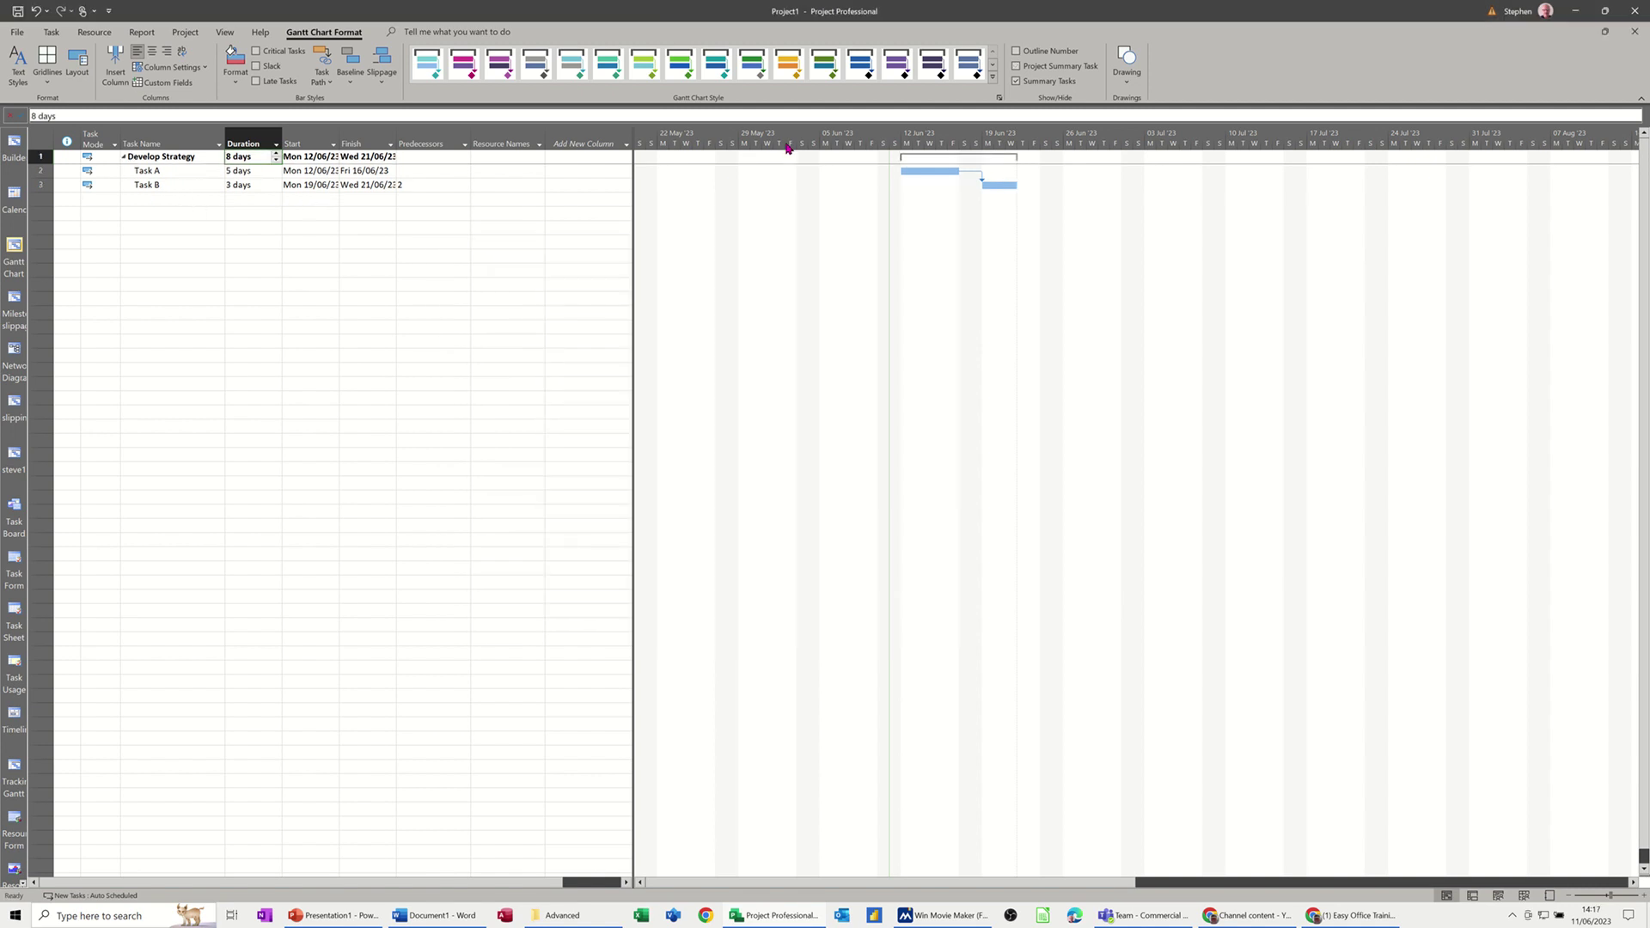
left_click(1017, 67)
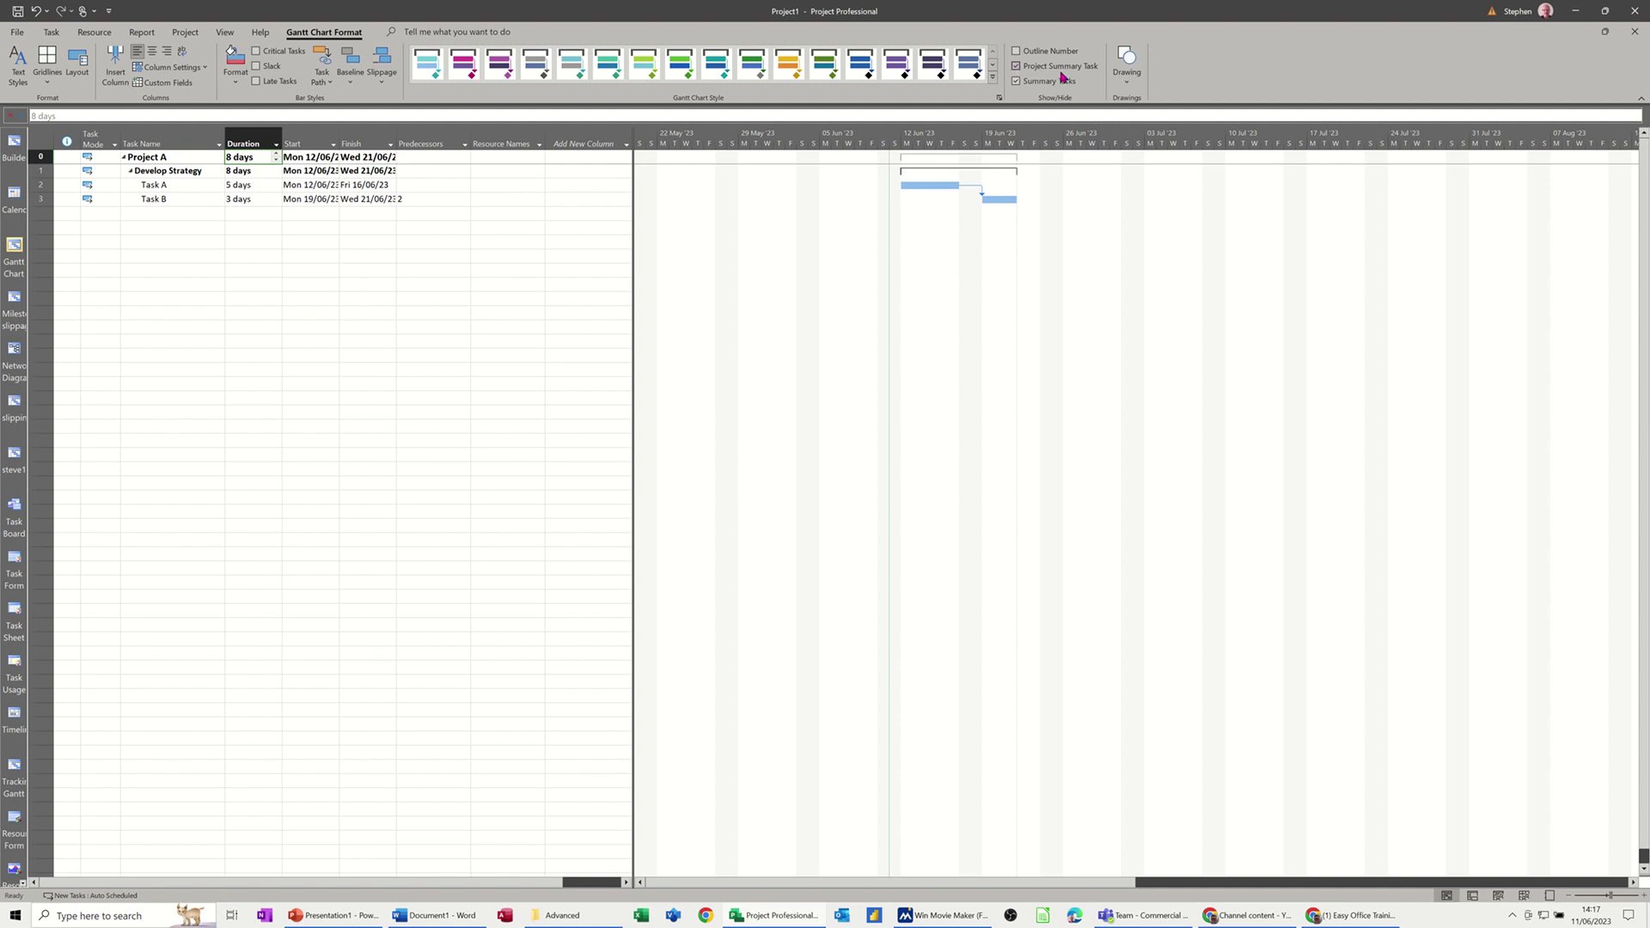
left_click(1017, 68)
left_click_drag(146, 171, 143, 182)
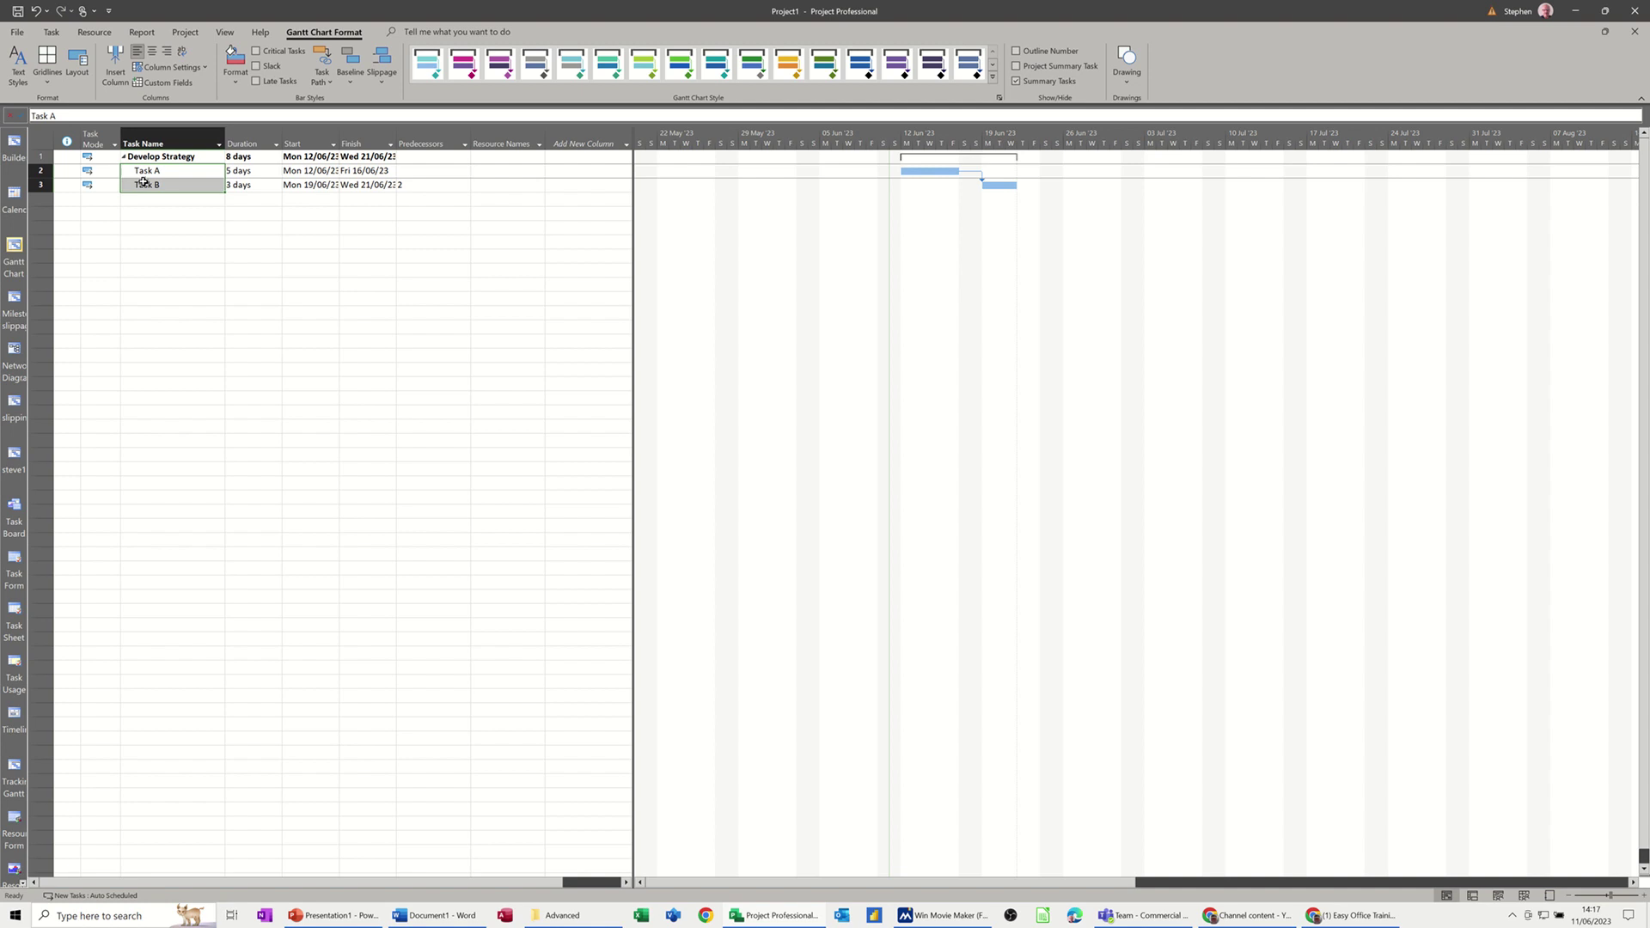
left_click(182, 51)
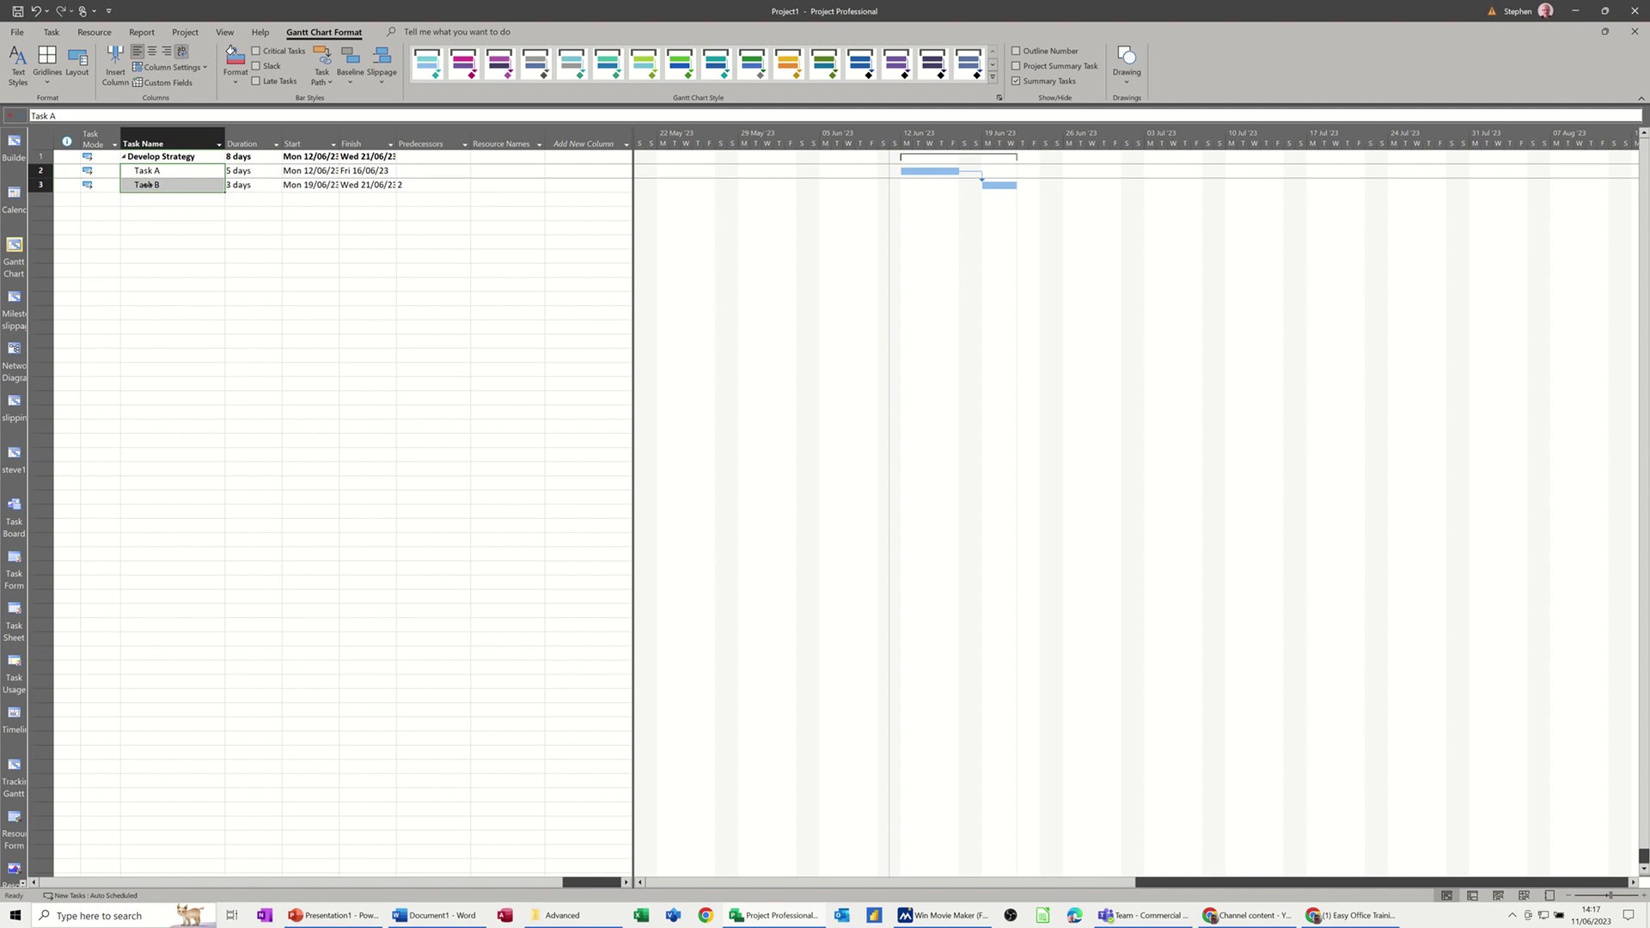